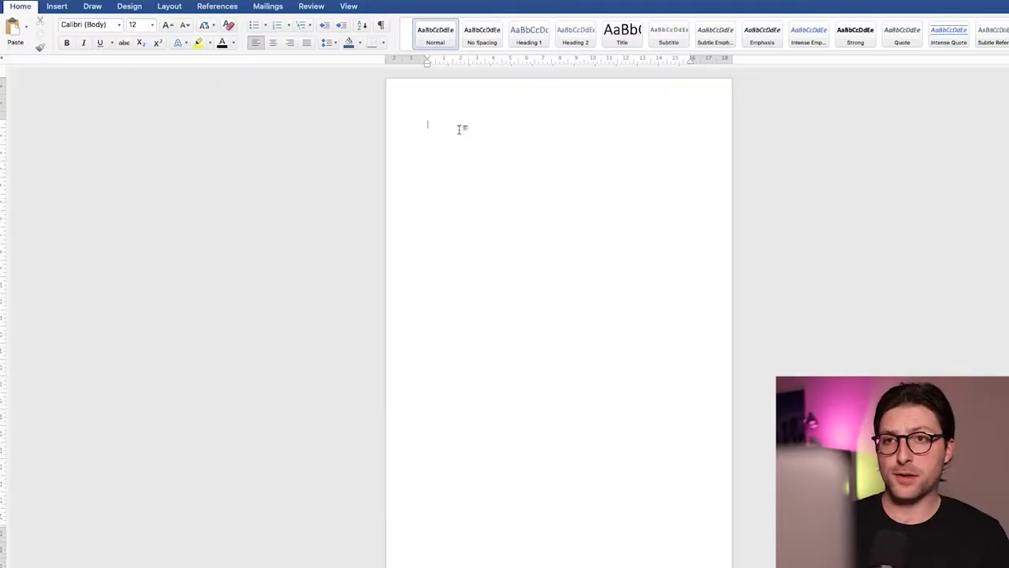
Set the page margins to the Narrow preset, 1,27 cm on all sides.
{"action": "left_click", "coordinate": [167, 9]}
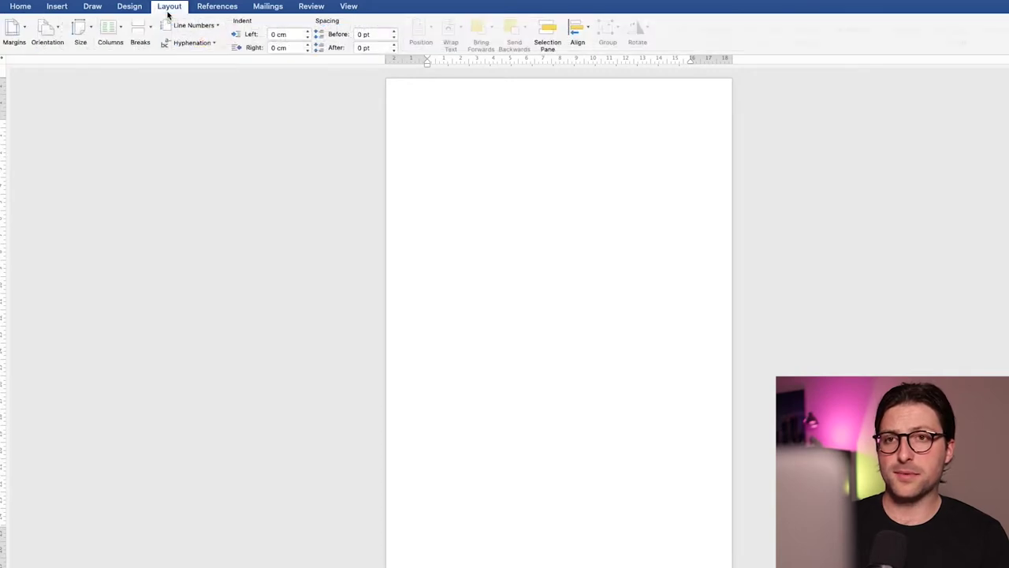
{"action": "left_click", "coordinate": [24, 32]}
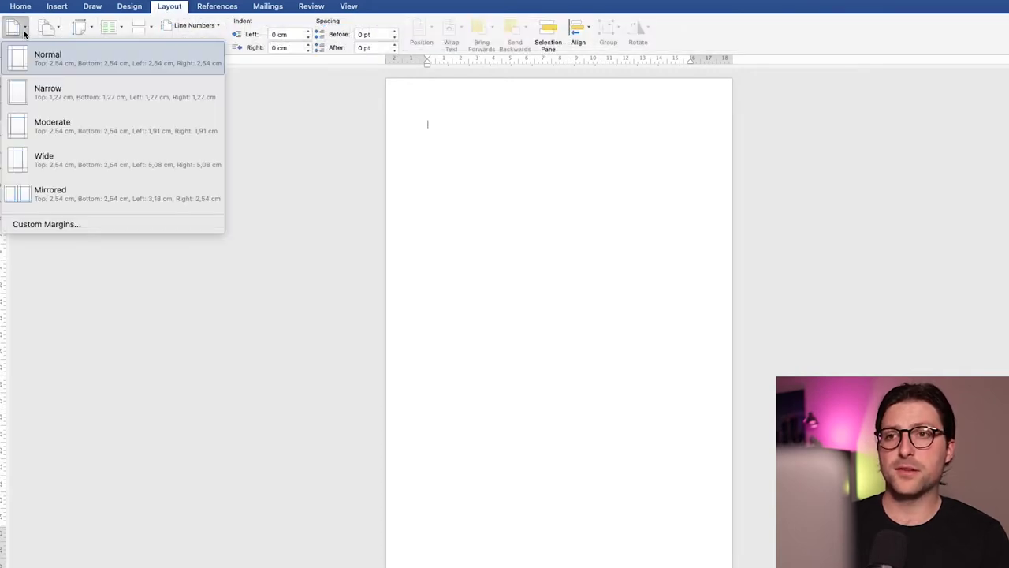
{"action": "left_click", "coordinate": [99, 88]}
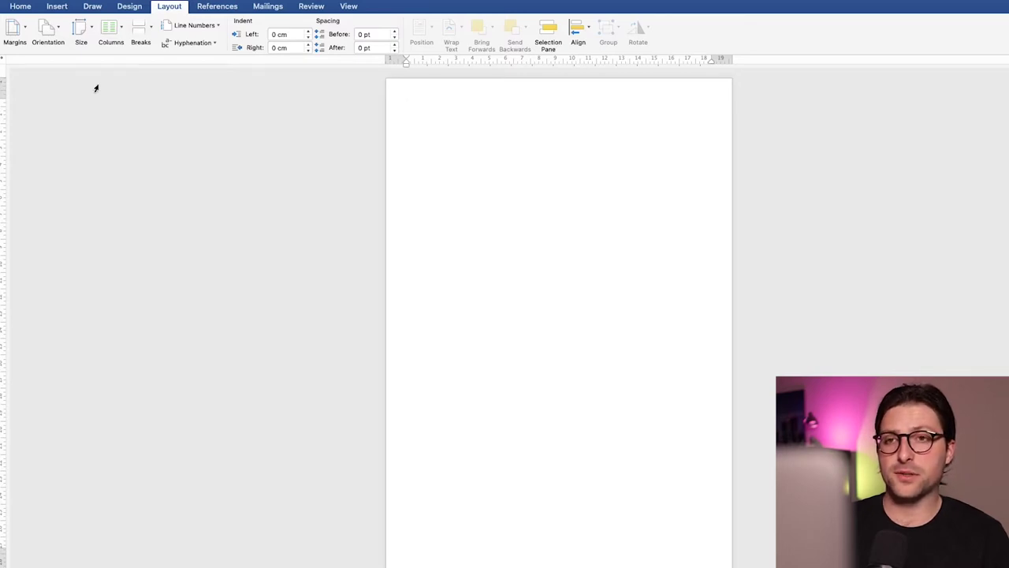
Draw a rectangle about 20,46 cm wide and 3,88 cm high across the top of the page.
{"action": "left_click", "coordinate": [63, 8]}
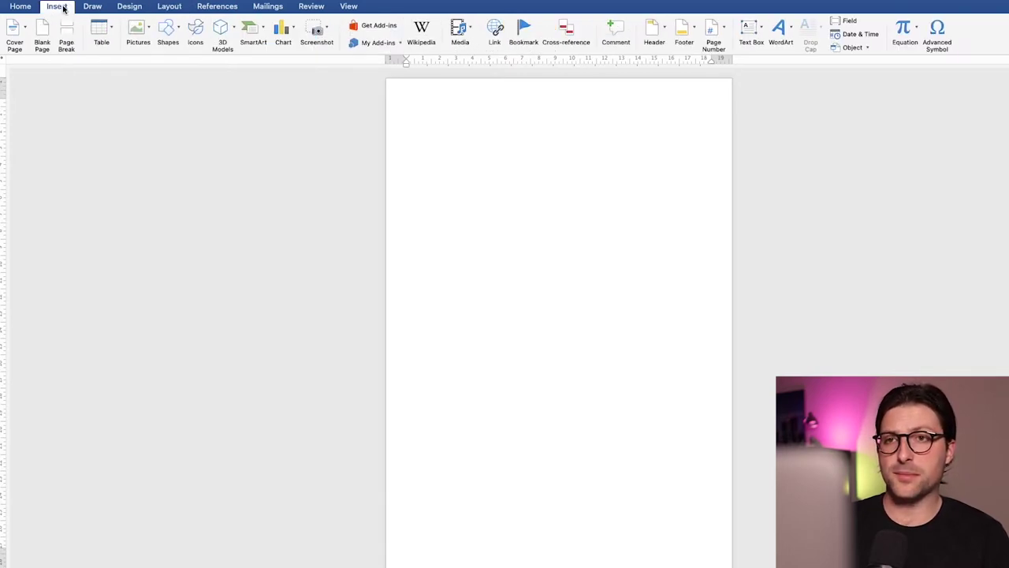
{"action": "left_click", "coordinate": [178, 29]}
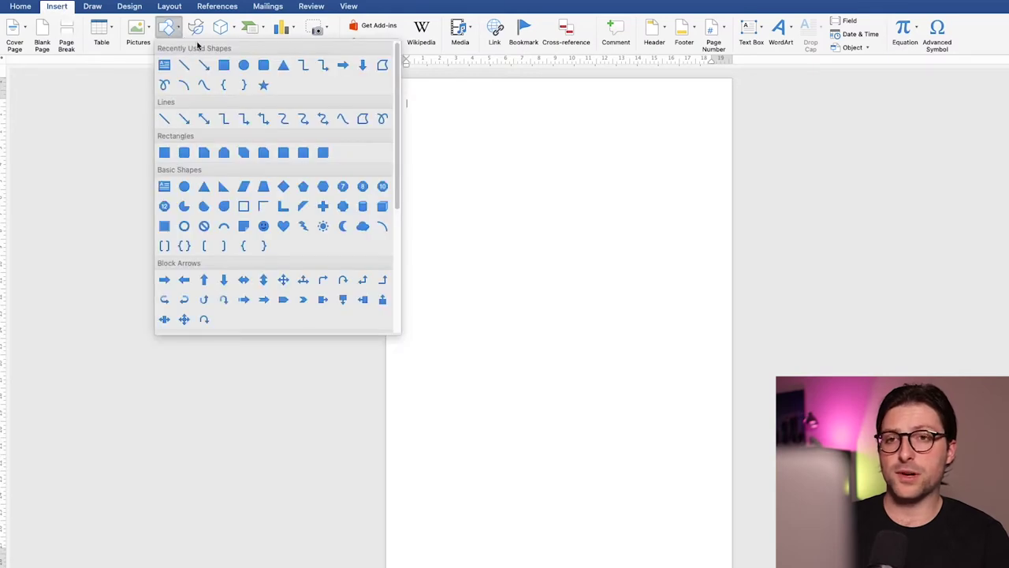
{"action": "left_click", "coordinate": [223, 65]}
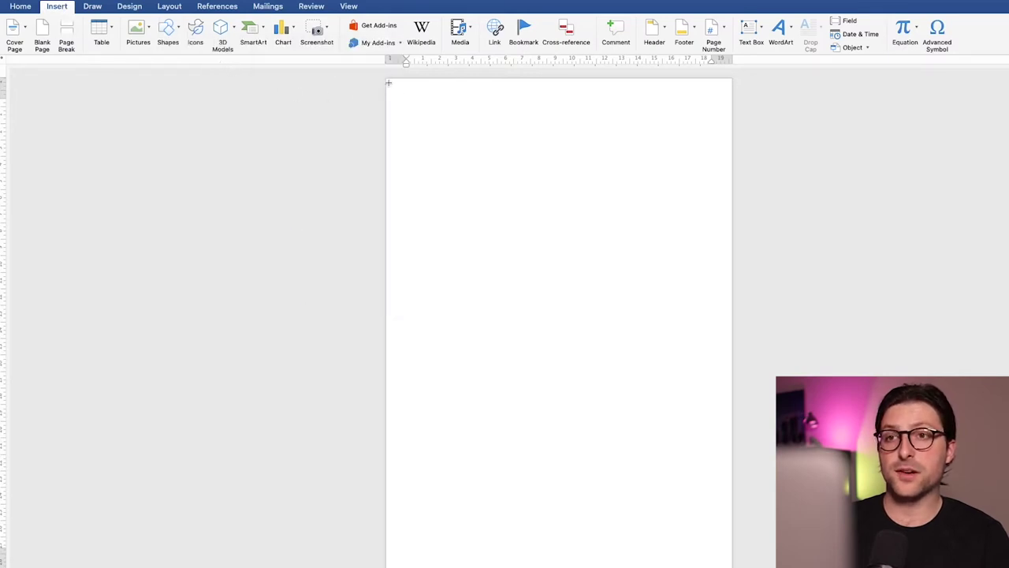
{"action": "left_click_drag", "start_coordinate": [389, 83], "coordinate": [728, 114]}
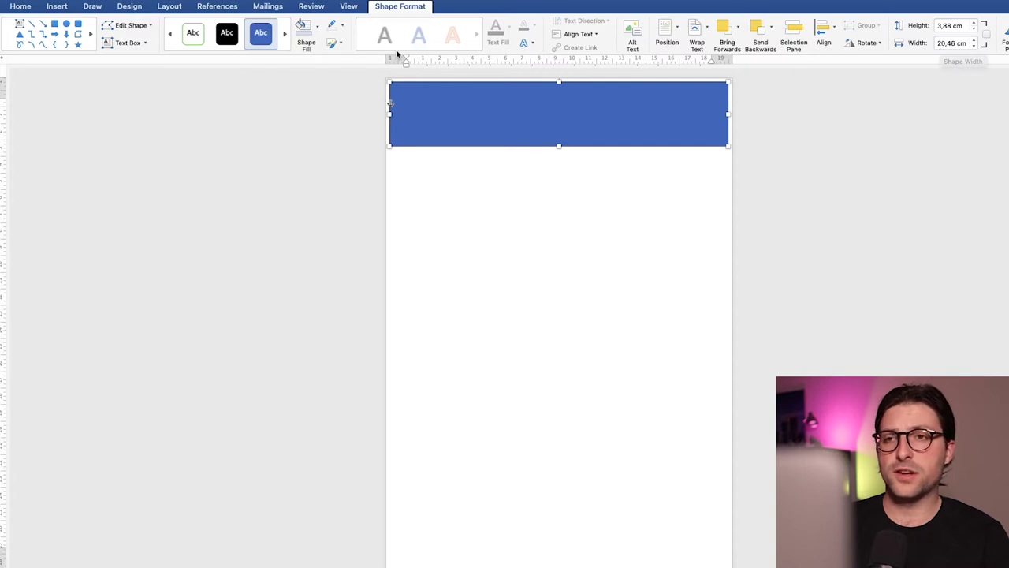
Fill the header rectangle with the lightest blue theme colour.
{"action": "left_click", "coordinate": [317, 27]}
{"action": "left_click", "coordinate": [320, 30]}
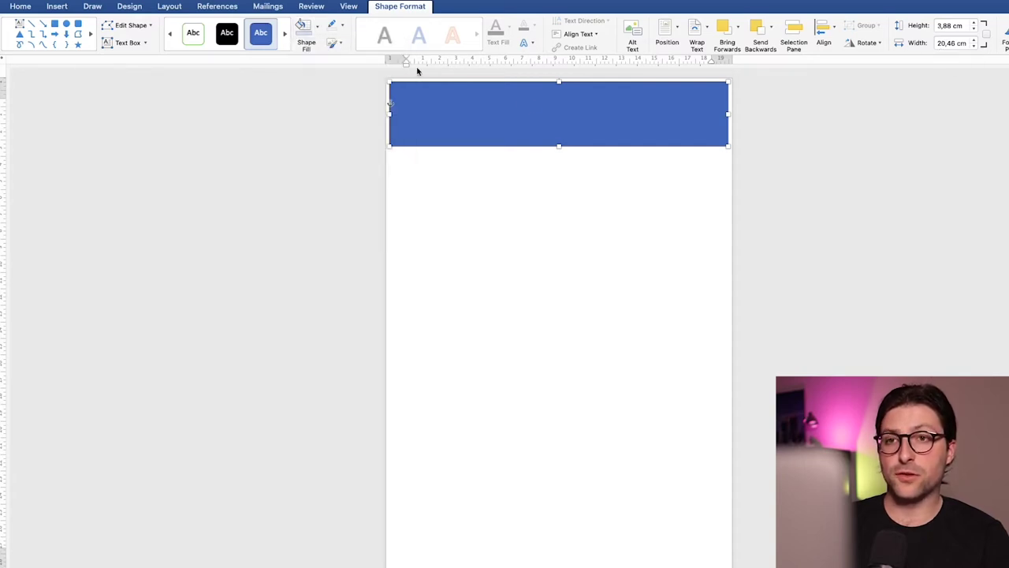
{"action": "left_click", "coordinate": [318, 32]}
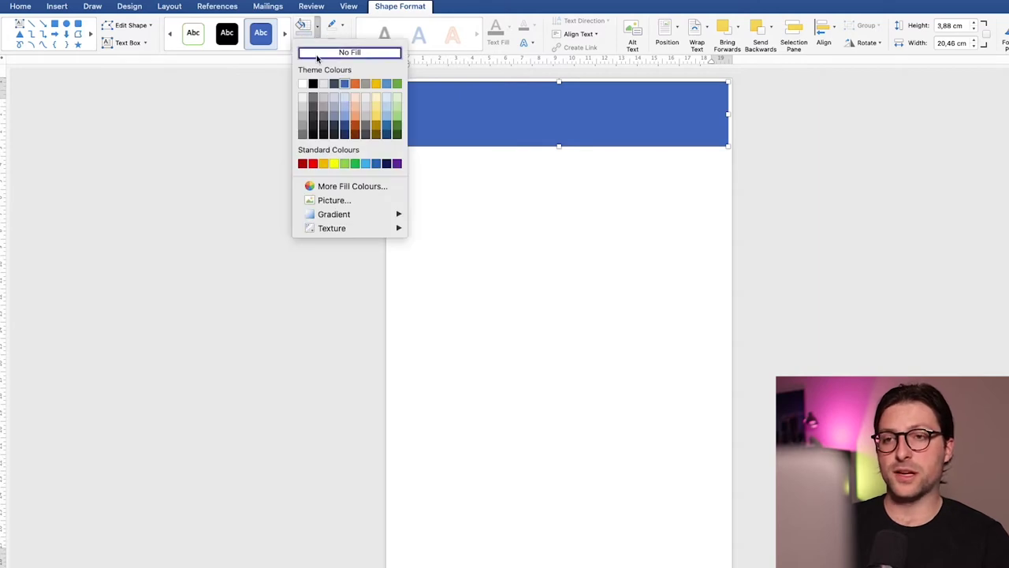
{"action": "left_click", "coordinate": [344, 98]}
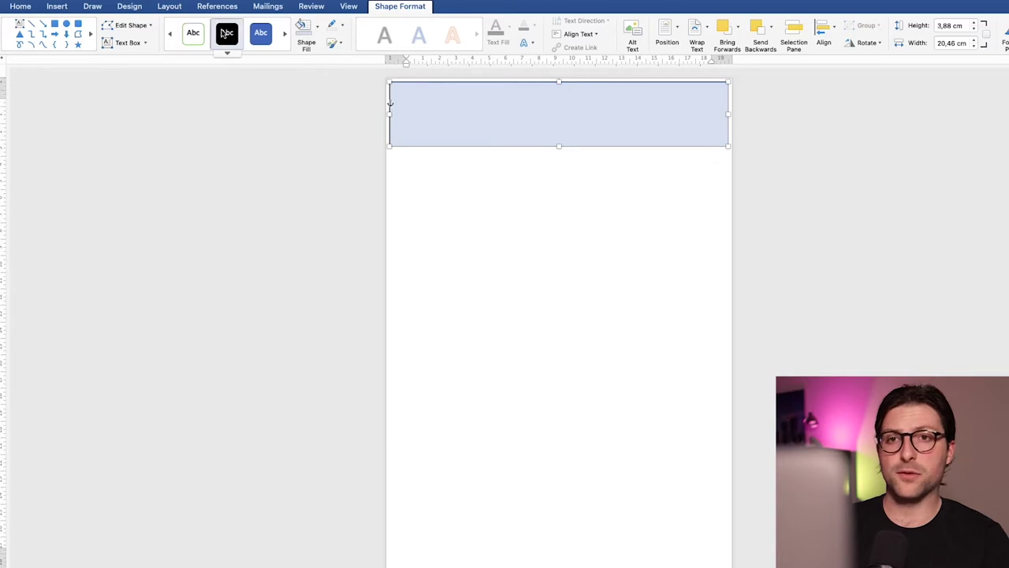
Apply the preset shape style with a thin blue outline and white fill to the header rectangle.
{"action": "left_click", "coordinate": [170, 34]}
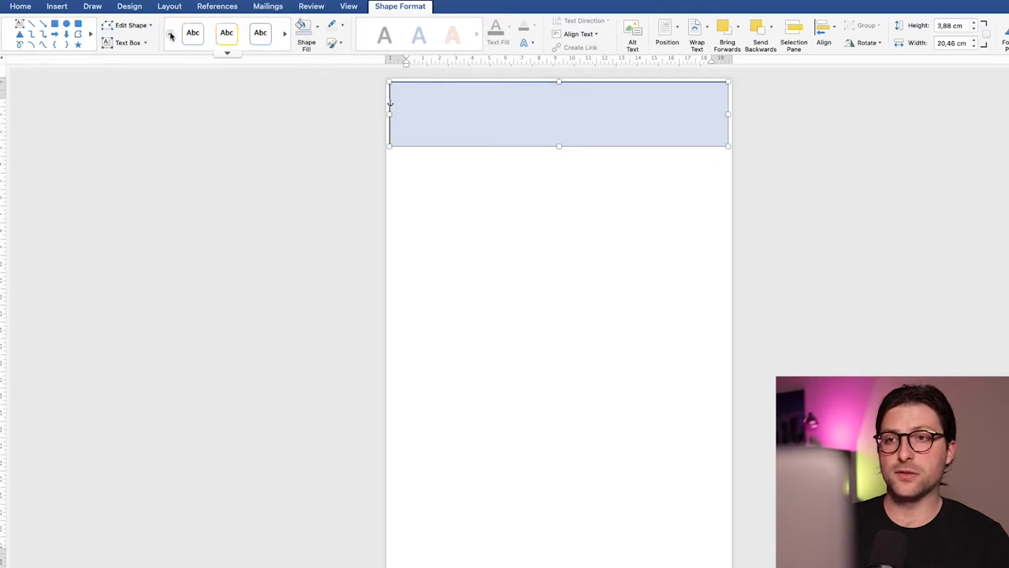
{"action": "left_click", "coordinate": [261, 34]}
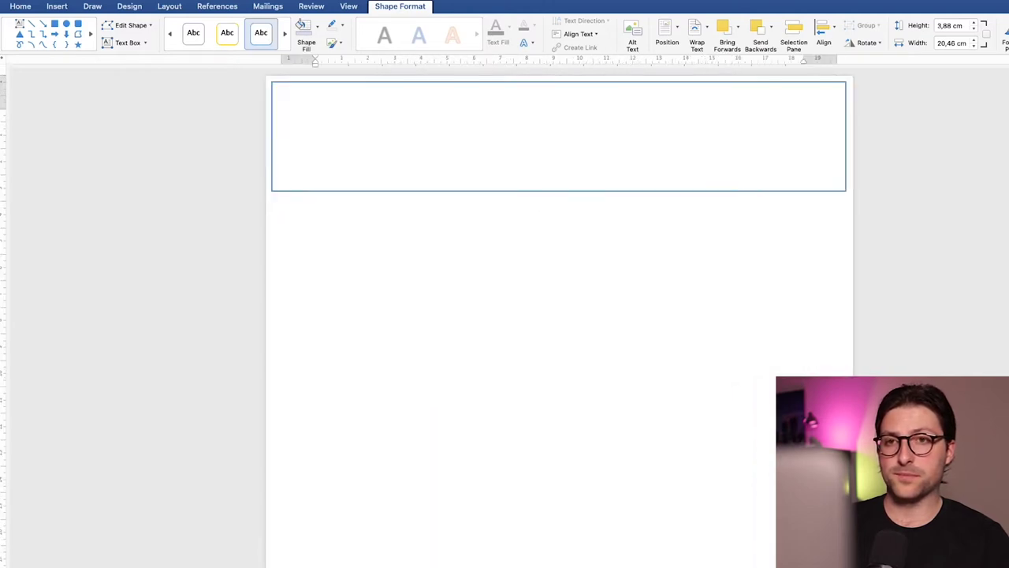
Draw a text box about 20,47 cm wide and 3,27 cm high inside the header rectangle and enter "Name Surname" in it.
{"action": "left_click", "coordinate": [142, 49]}
{"action": "left_click", "coordinate": [146, 60]}
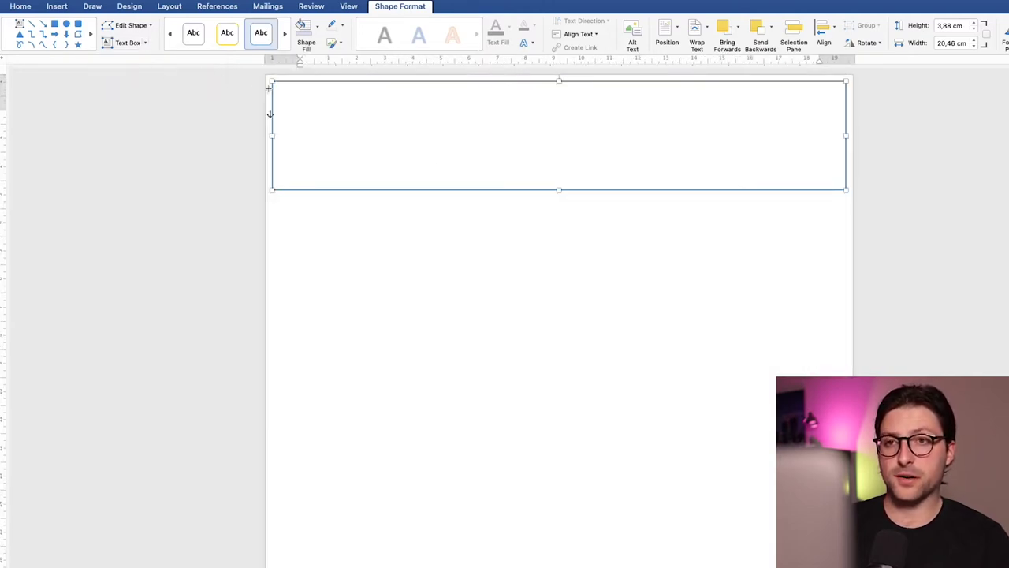
{"action": "left_click_drag", "start_coordinate": [269, 88], "coordinate": [845, 186]}
{"action": "type", "text": "Nam"}
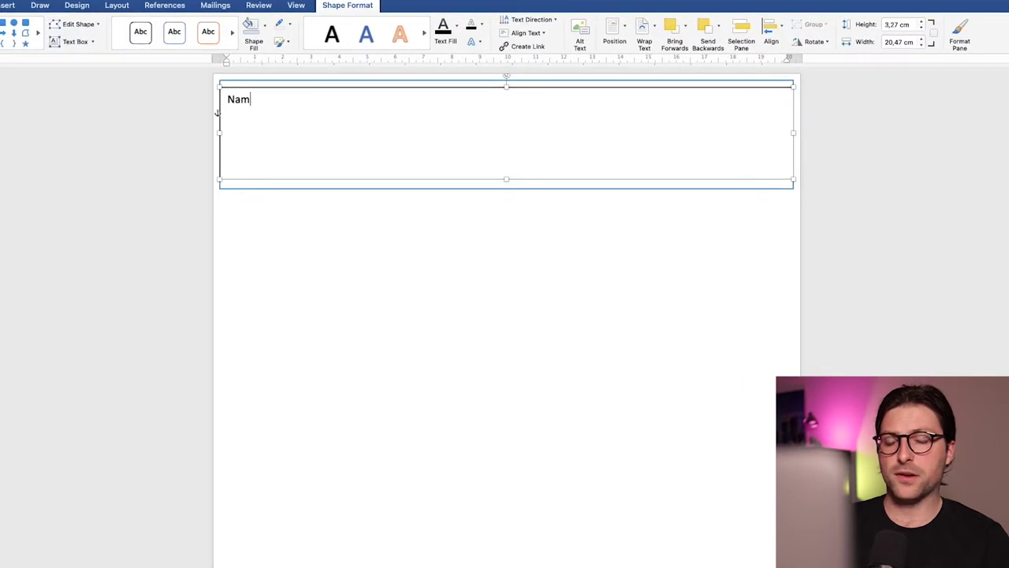
{"action": "type", "text": "e Surname"}
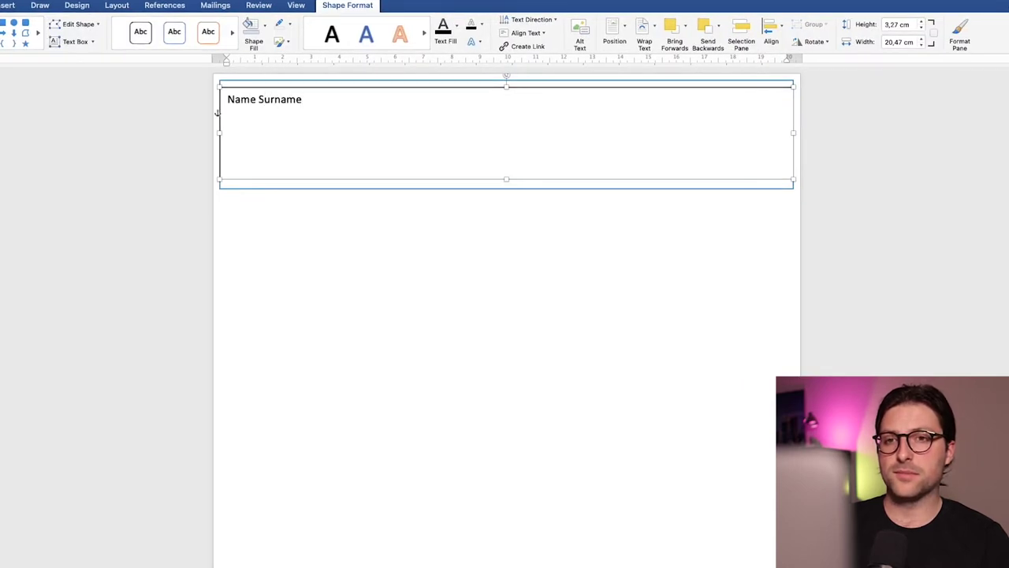
Centre the "Name Surname" text, enlarge it to 24 pt and make it bold.
{"action": "triple_click", "coordinate": [300, 97]}
{"action": "left_click", "coordinate": [23, 8]}
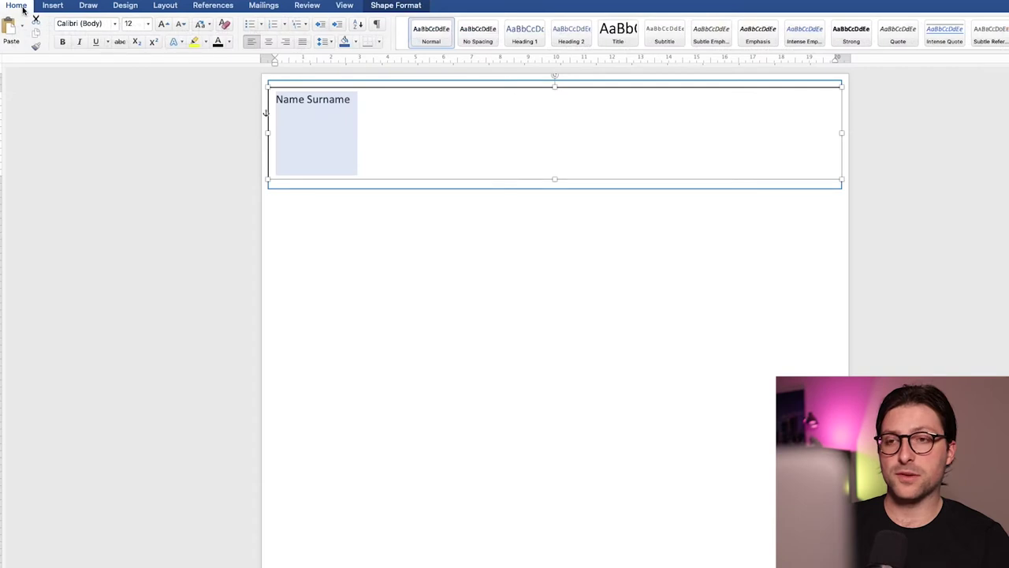
{"action": "left_click", "coordinate": [268, 41]}
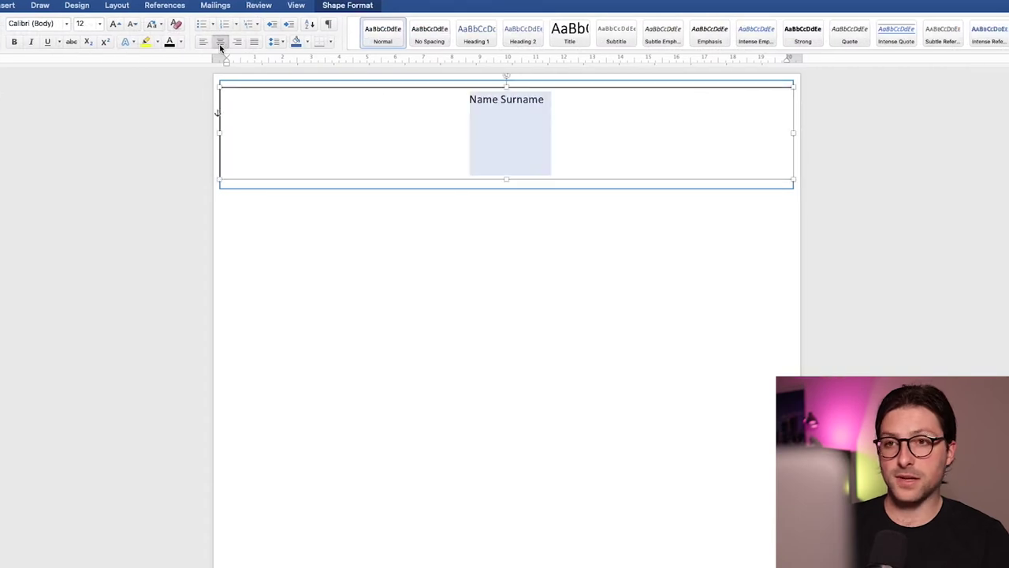
{"action": "left_click", "coordinate": [114, 24]}
{"action": "left_click", "coordinate": [115, 24]}
{"action": "left_click", "coordinate": [115, 25]}
{"action": "left_click", "coordinate": [114, 24]}
{"action": "left_click", "coordinate": [115, 25]}
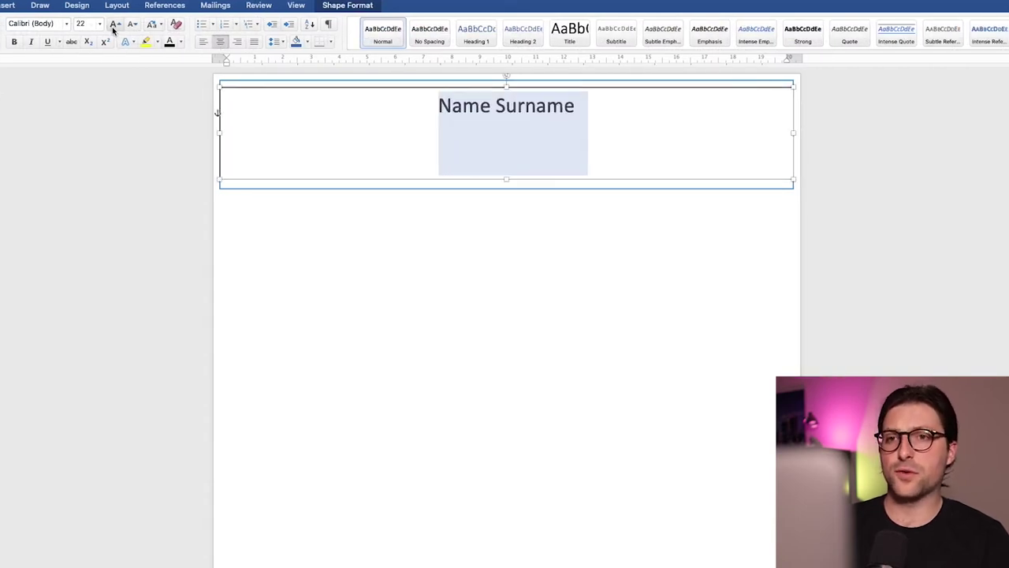
{"action": "left_click", "coordinate": [115, 25]}
{"action": "left_click", "coordinate": [17, 43]}
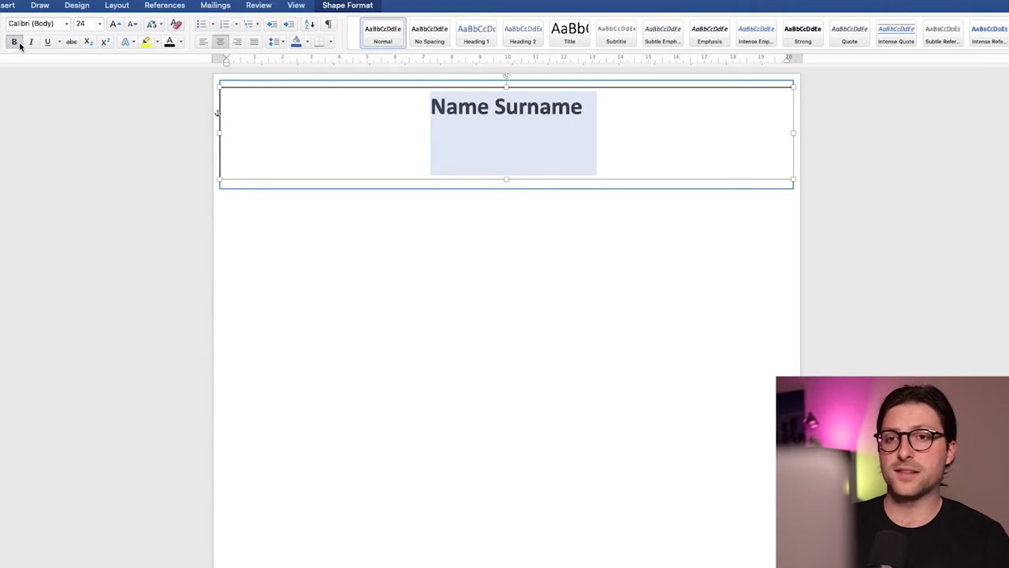
Add a regular 12 pt line below the name with "City, State", placeholder e-mail, phone number and linkedin.com/username, separated by vertical bars.
{"action": "left_click", "coordinate": [584, 115]}
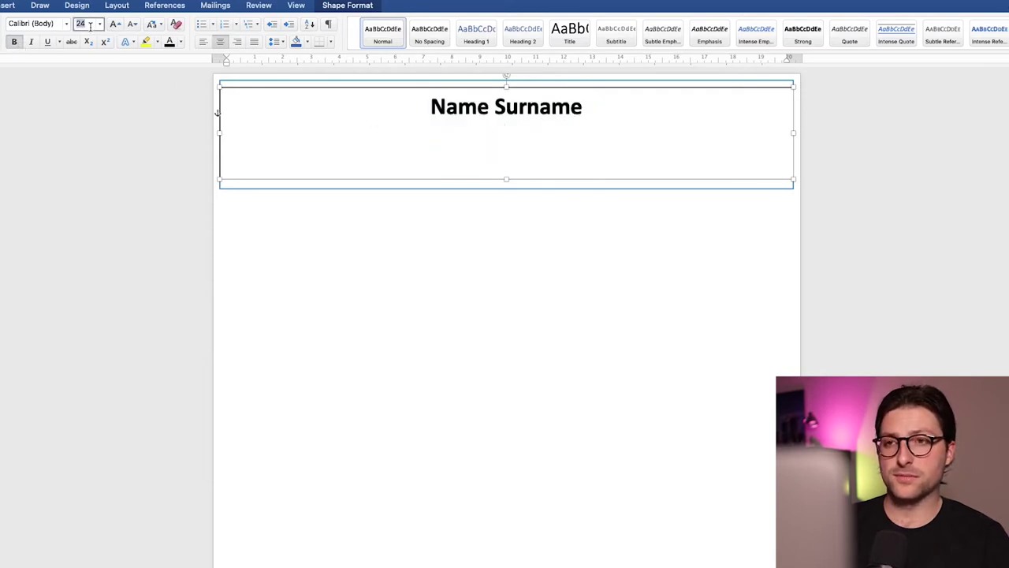
{"action": "left_click", "coordinate": [476, 126]}
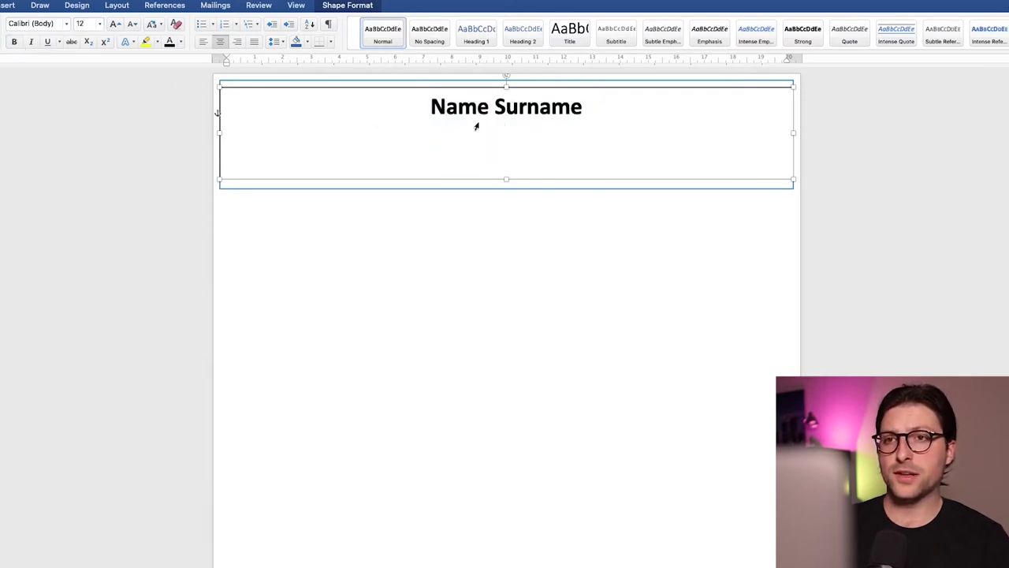
{"action": "type", "text": "City, State "}
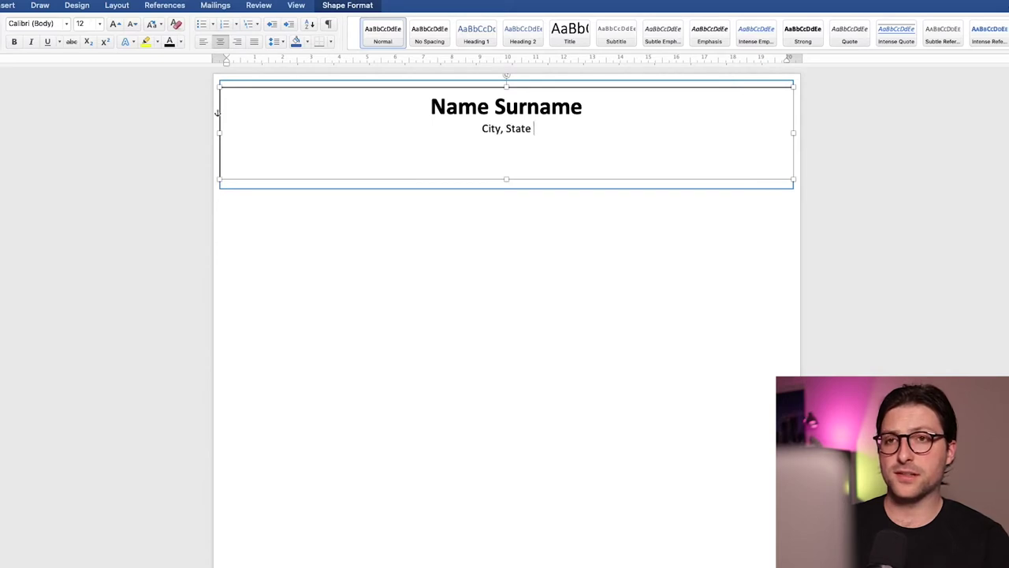
{"action": "type", "text": "| namesurname@email.com |"}
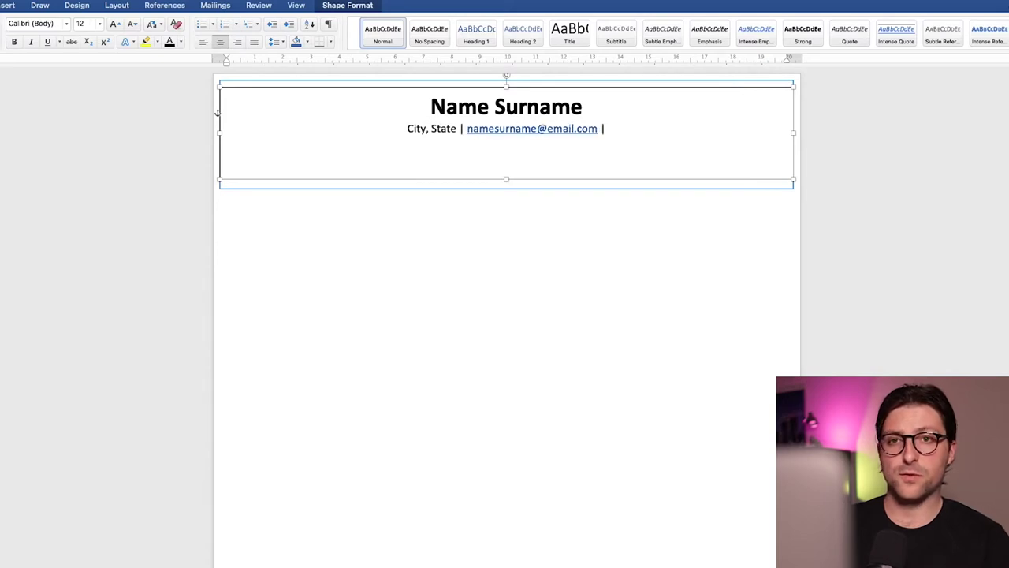
{"action": "type", "text": " +[000]-000-0000 | linkedin.com/username"}
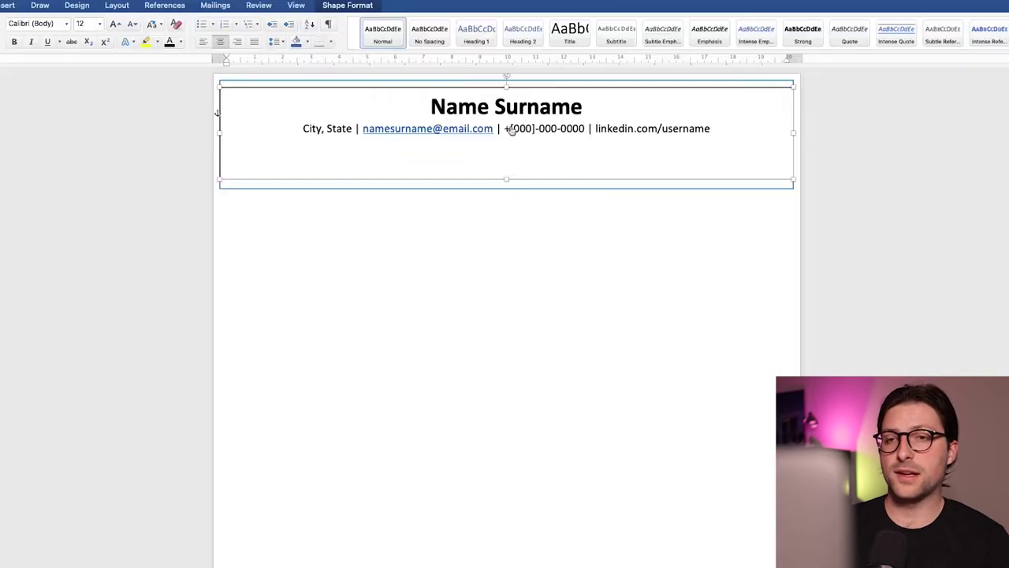
Remove the hyperlink from the e-mail address in the contact line.
{"action": "right_click", "coordinate": [479, 132]}
{"action": "mouse_move", "coordinate": [504, 286]}
{"action": "left_click", "coordinate": [630, 339]}
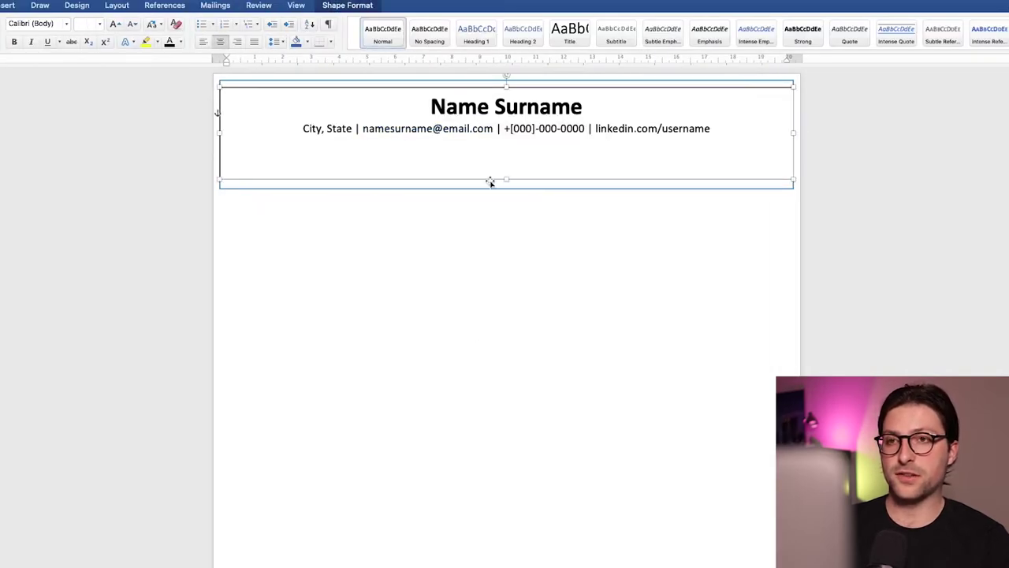
Shorten the header rectangle and its text box, making the text box 2,16 cm high, and remove the text box outline.
{"action": "left_click_drag", "start_coordinate": [503, 181], "coordinate": [525, 156]}
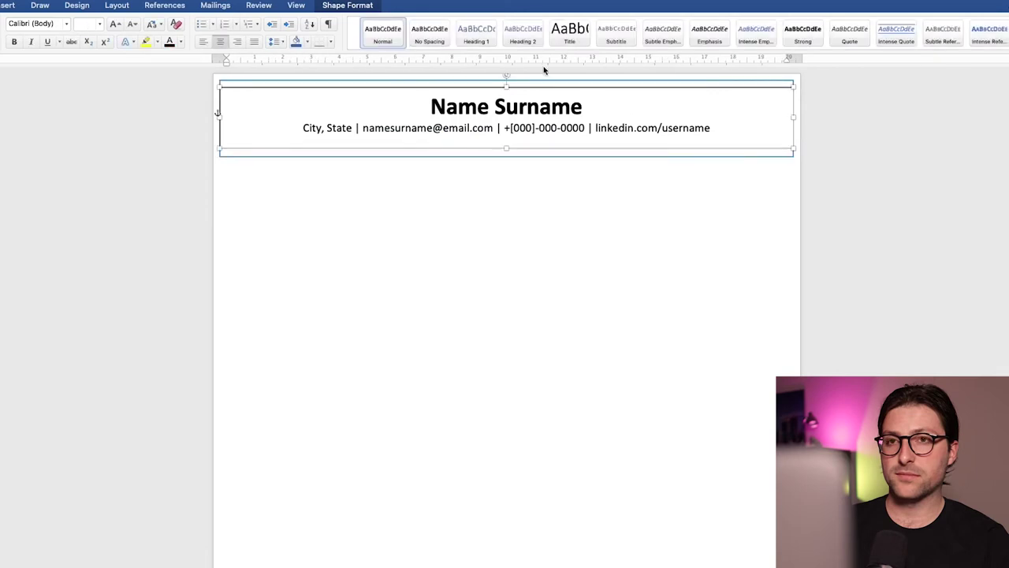
{"action": "left_click", "coordinate": [290, 25]}
{"action": "left_click", "coordinate": [297, 45]}
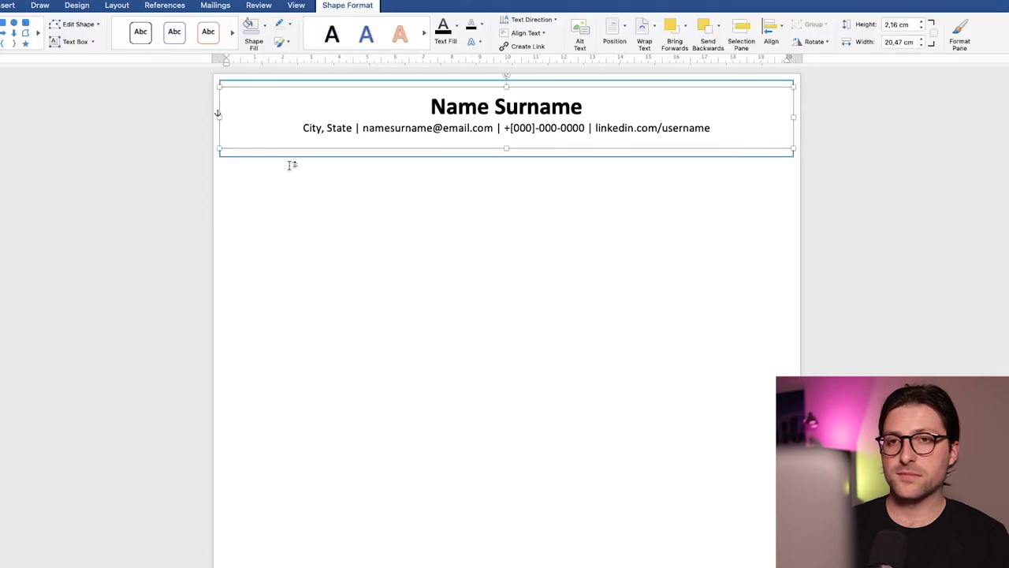
Narrow the header text box slightly from both sides so it fits within the rectangle's blue border.
{"action": "left_click", "coordinate": [282, 151]}
{"action": "left_click", "coordinate": [219, 113]}
{"action": "left_click_drag", "start_coordinate": [219, 116], "coordinate": [224, 118]}
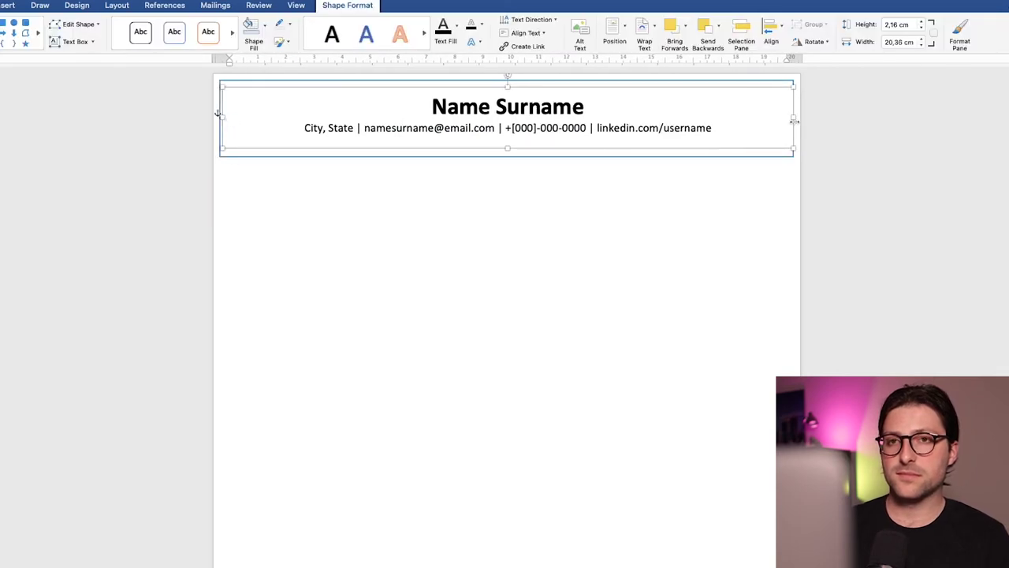
{"action": "left_click_drag", "start_coordinate": [793, 116], "coordinate": [788, 117]}
{"action": "left_click", "coordinate": [436, 187]}
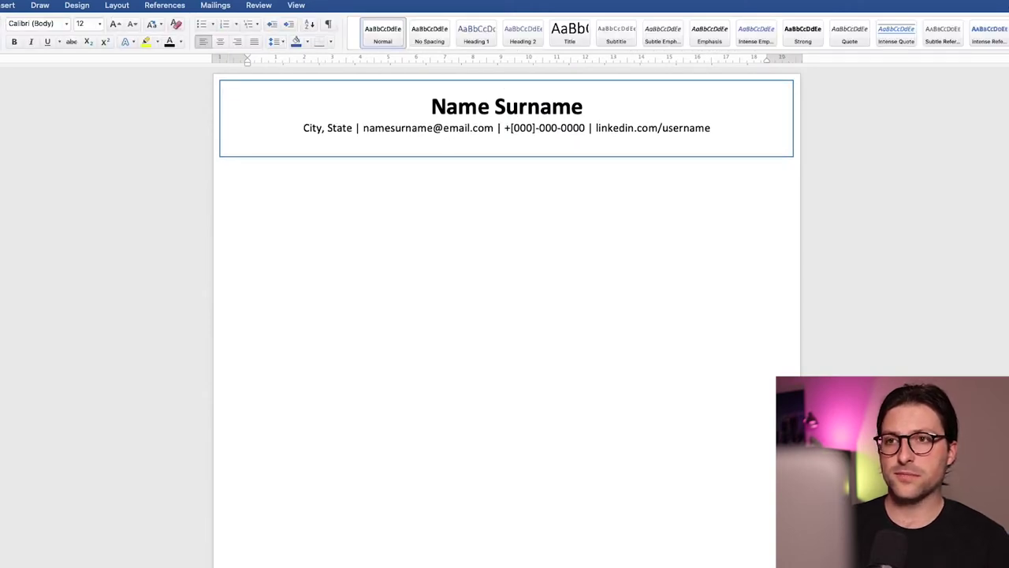
Below the header, enter the section headings SUMMARY, EXPERIENCE, SKILLS, EDUCATION and INTERESTS on separate lines.
{"action": "key", "text": "Return"}
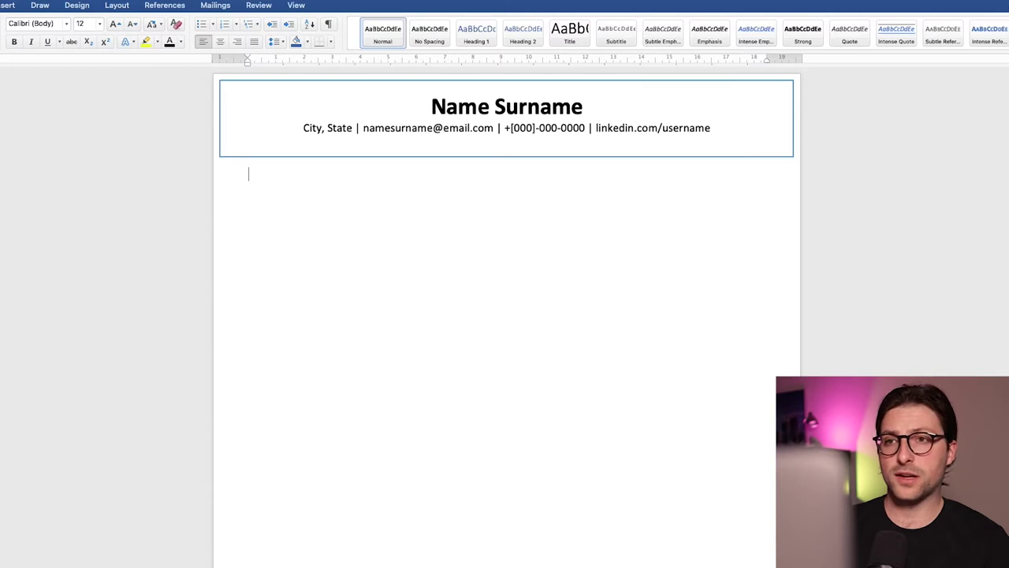
{"action": "type", "text": "SUMMARY"}
{"action": "key", "text": "Return"}
{"action": "type", "text": "EXPERIENCE"}
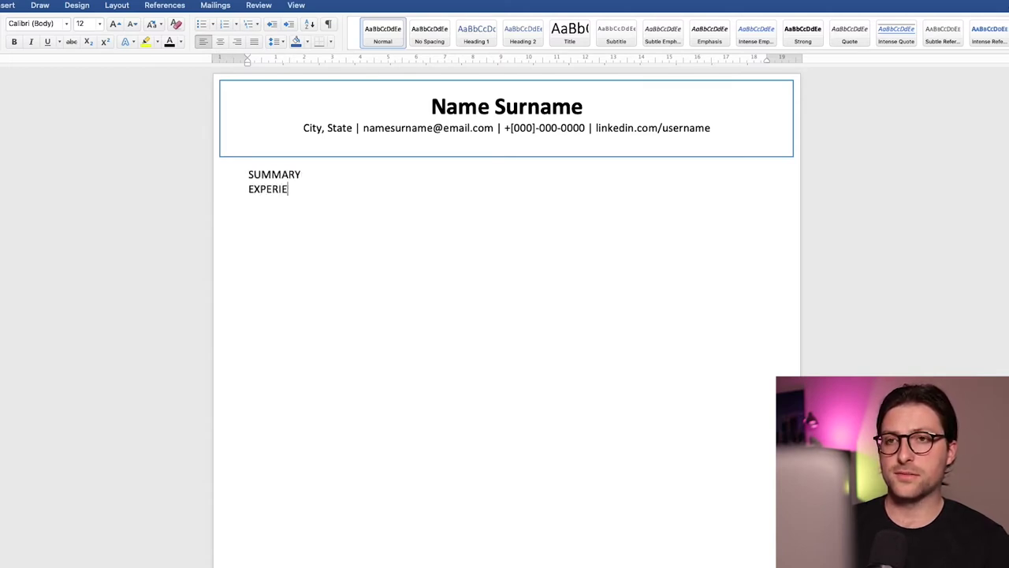
{"action": "key", "text": "Return"}
{"action": "type", "text": "SKILLS"}
{"action": "key", "text": "Return"}
{"action": "type", "text": "EDUCATION"}
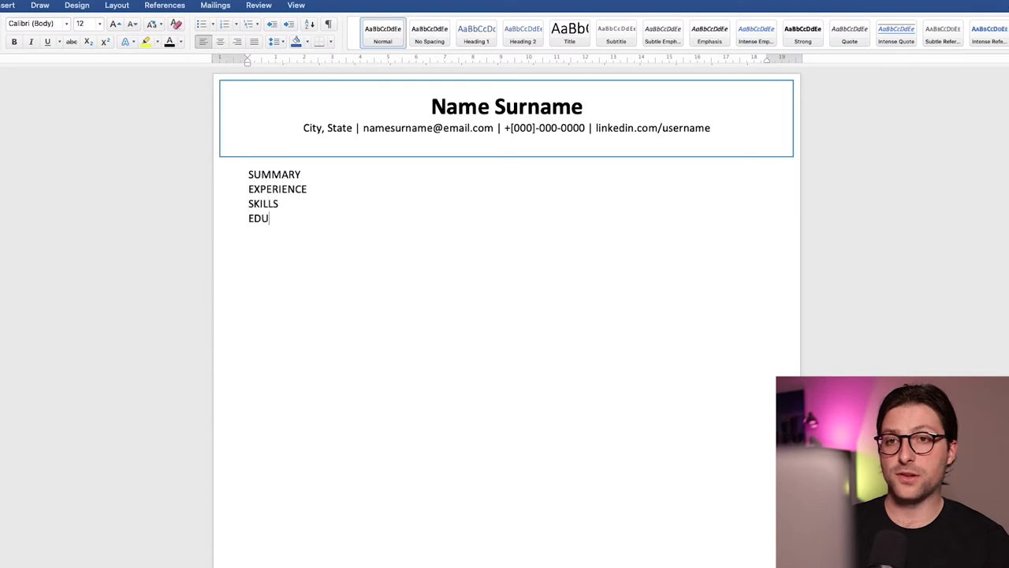
{"action": "key", "text": "Return"}
{"action": "type", "text": "INTERESTS"}
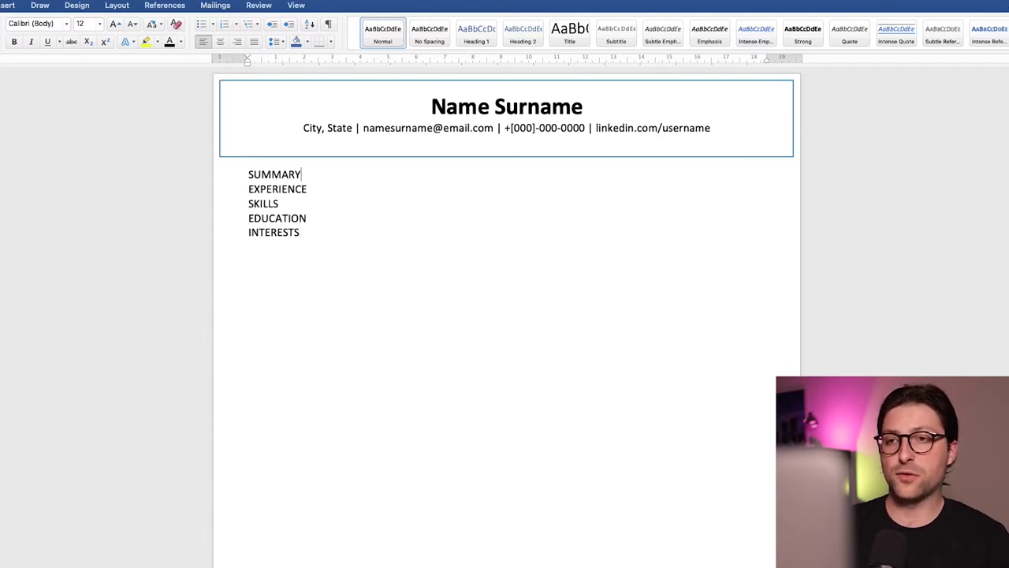
Insert two blank lines between each pair of neighbouring section headings.
{"action": "key", "text": "Return"}
{"action": "key", "text": "Return"}
{"action": "key", "text": "Down"}
{"action": "key", "text": "Down"}
{"action": "key", "text": "Return"}
{"action": "key", "text": "Return"}
{"action": "key", "text": "Down"}
{"action": "key", "text": "Return"}
{"action": "key", "text": "Return"}
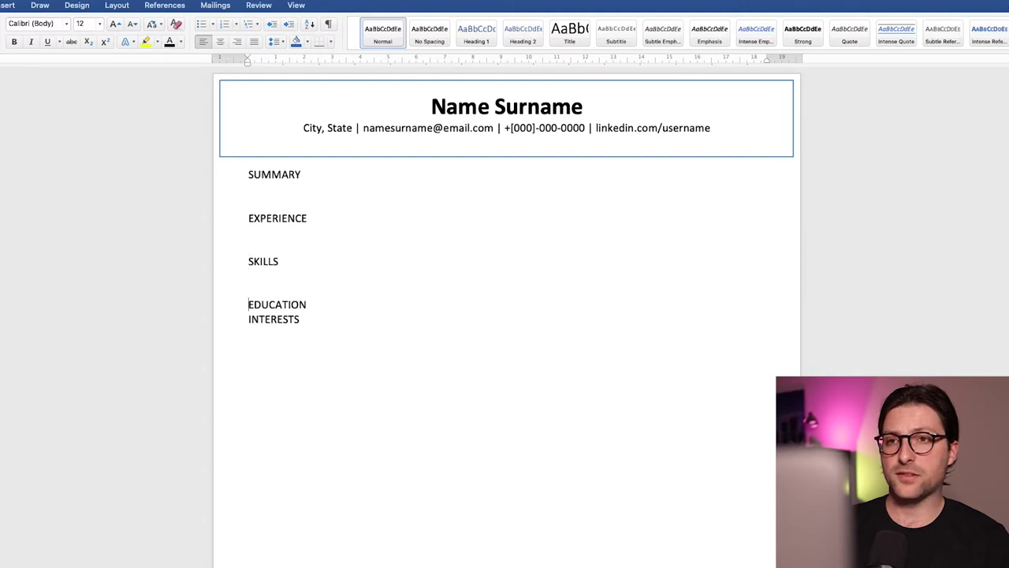
{"action": "key", "text": "Down"}
{"action": "key", "text": "Return"}
{"action": "key", "text": "Return"}
Make the SUMMARY heading bold and centre it on the page.
{"action": "key", "text": "shift+End"}
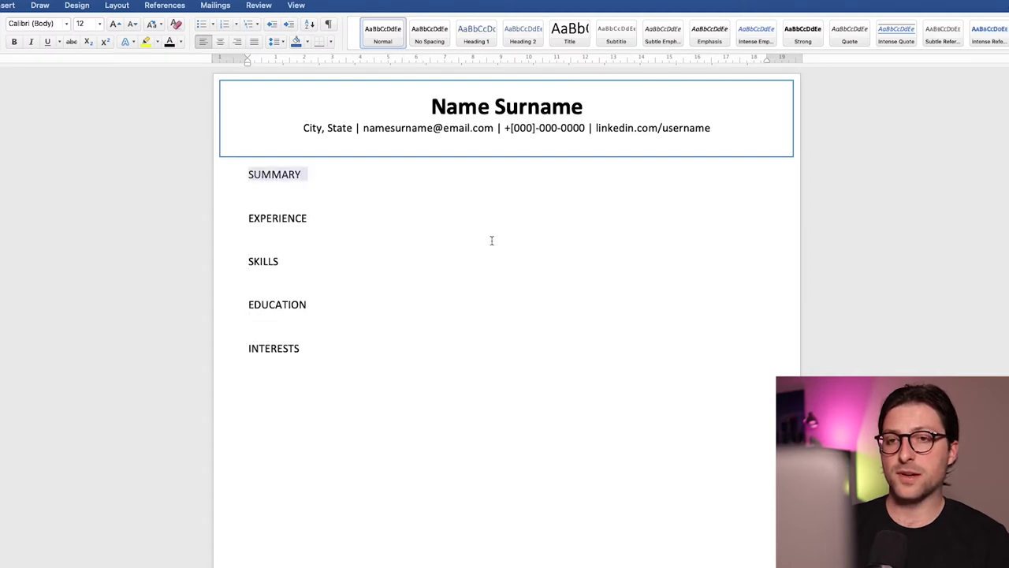
{"action": "key", "text": "super+b"}
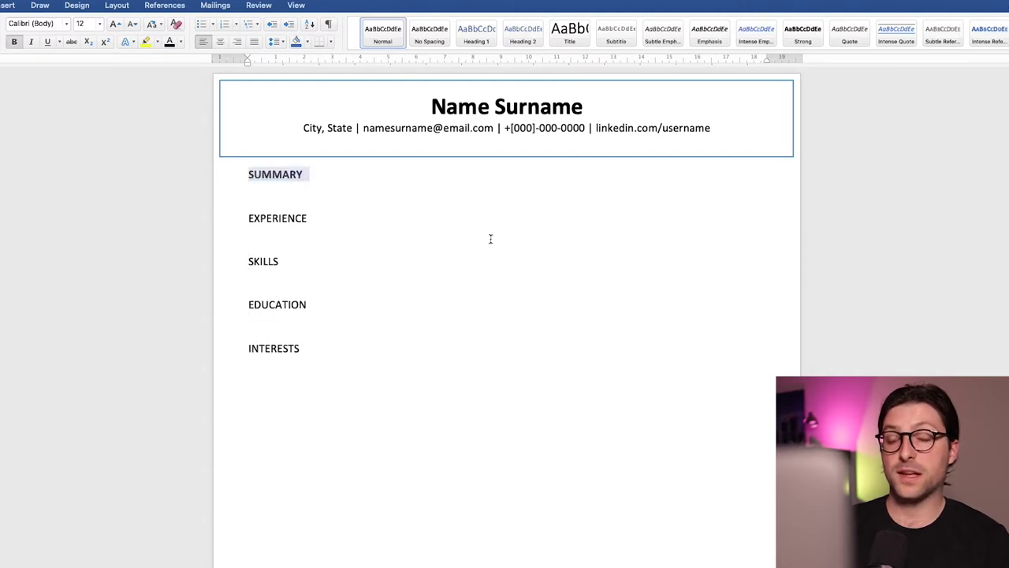
{"action": "left_click", "coordinate": [221, 44]}
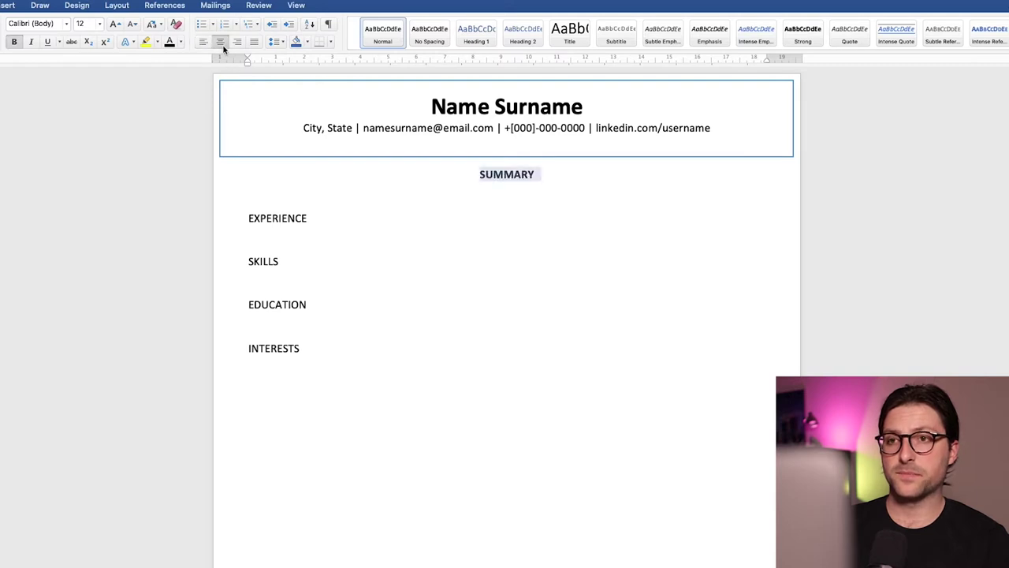
Set the SUMMARY heading's paragraph spacing to 12 pt before and 12 pt after.
{"action": "left_click", "coordinate": [276, 42]}
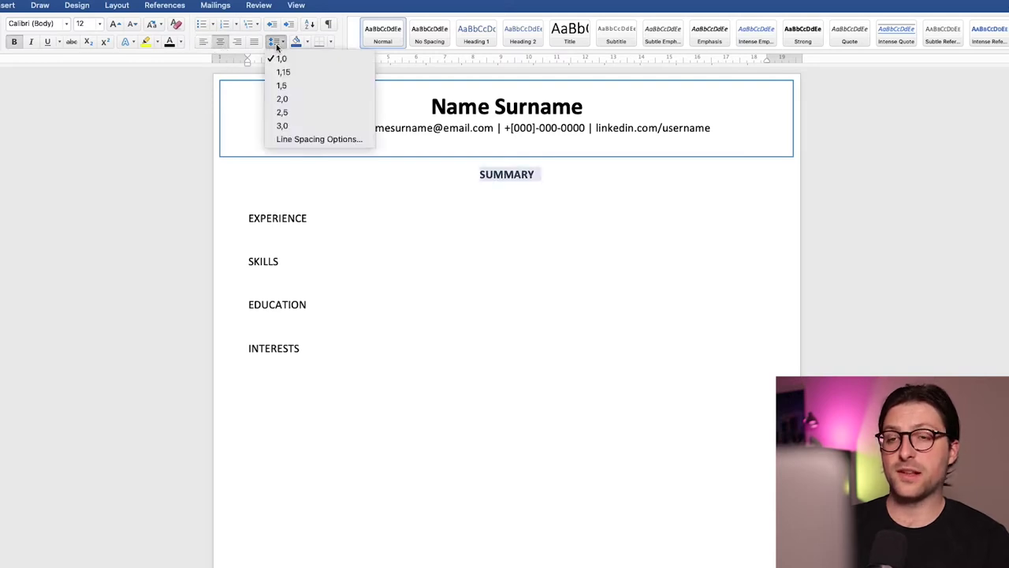
{"action": "left_click", "coordinate": [291, 139]}
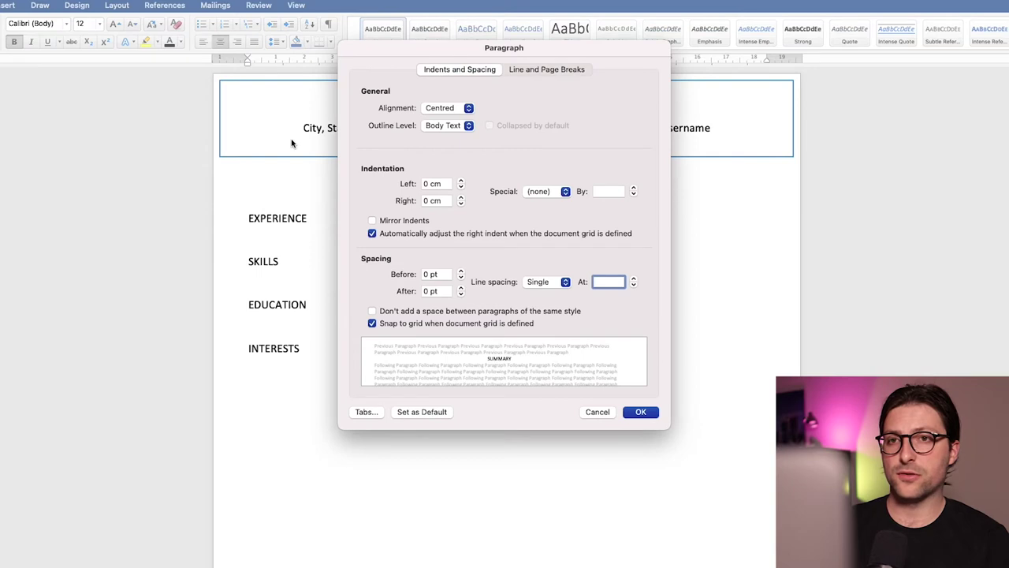
{"action": "left_click", "coordinate": [460, 270]}
{"action": "left_click", "coordinate": [461, 270]}
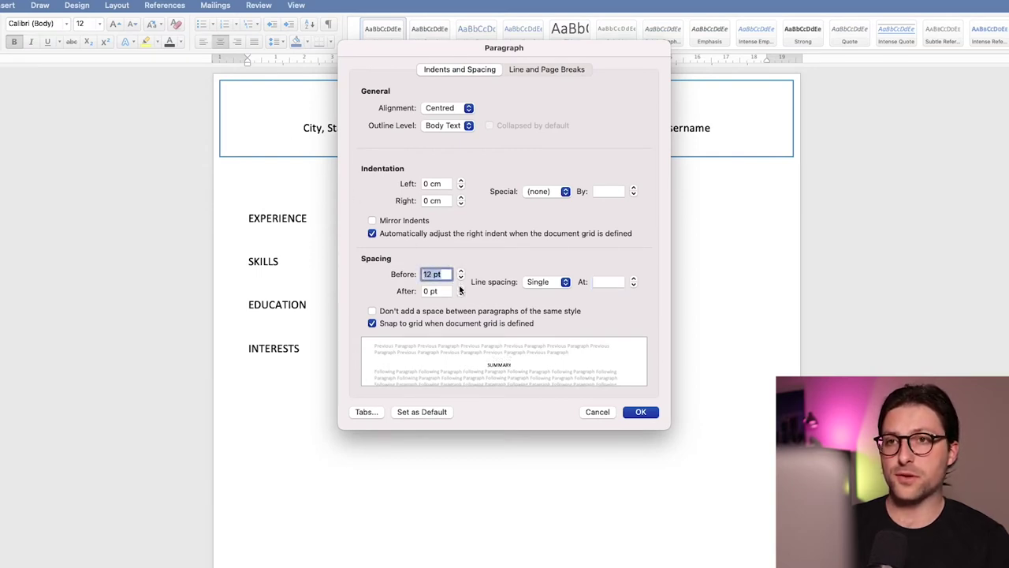
{"action": "left_click", "coordinate": [461, 288]}
{"action": "left_click", "coordinate": [460, 288]}
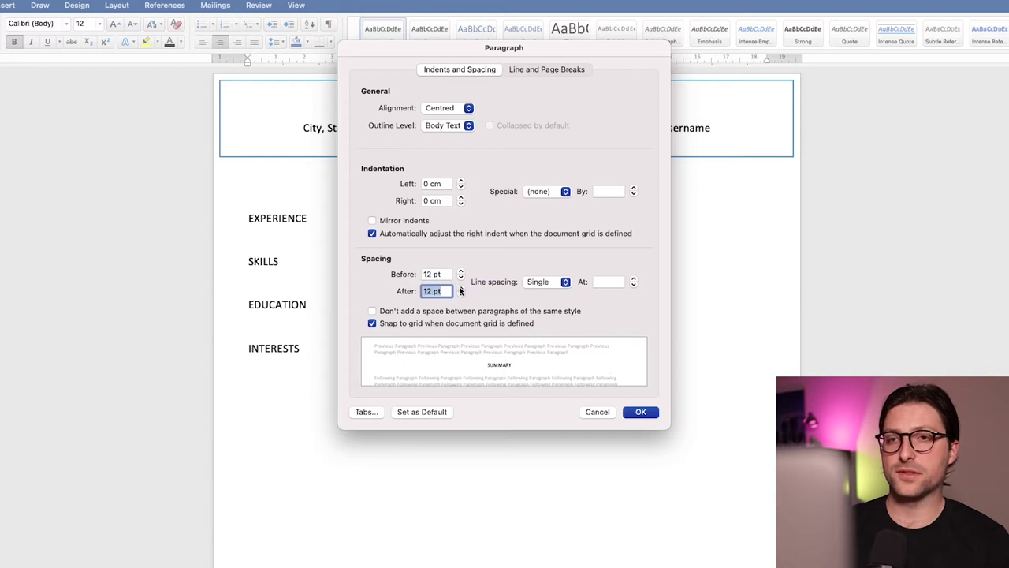
{"action": "left_click", "coordinate": [640, 411]}
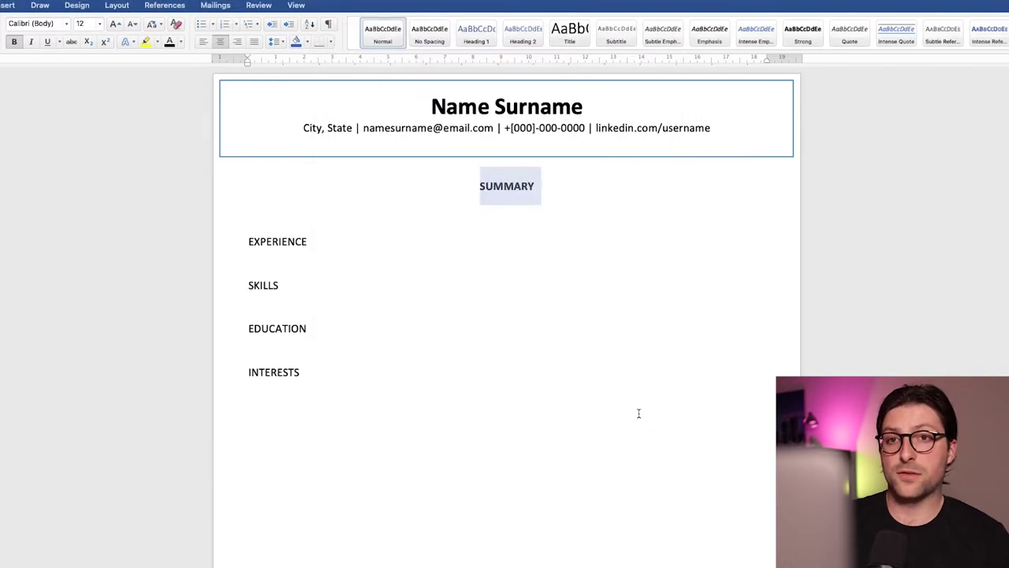
Remove the blank line above the SUMMARY heading and centre the heading again.
{"action": "left_click", "coordinate": [478, 186]}
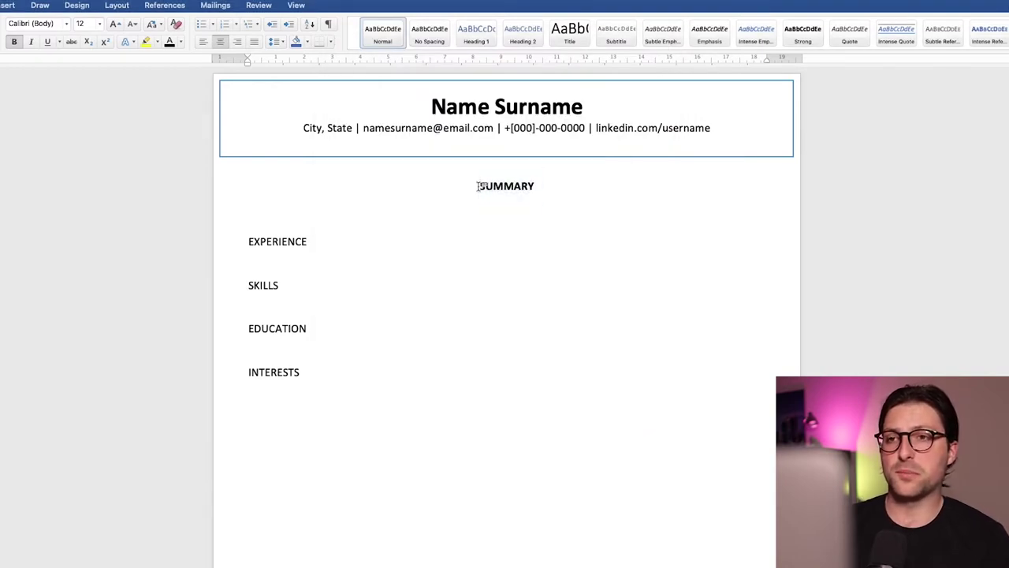
{"action": "key", "text": "super+l"}
{"action": "key", "text": "super+0"}
{"action": "triple_click", "coordinate": [478, 186]}
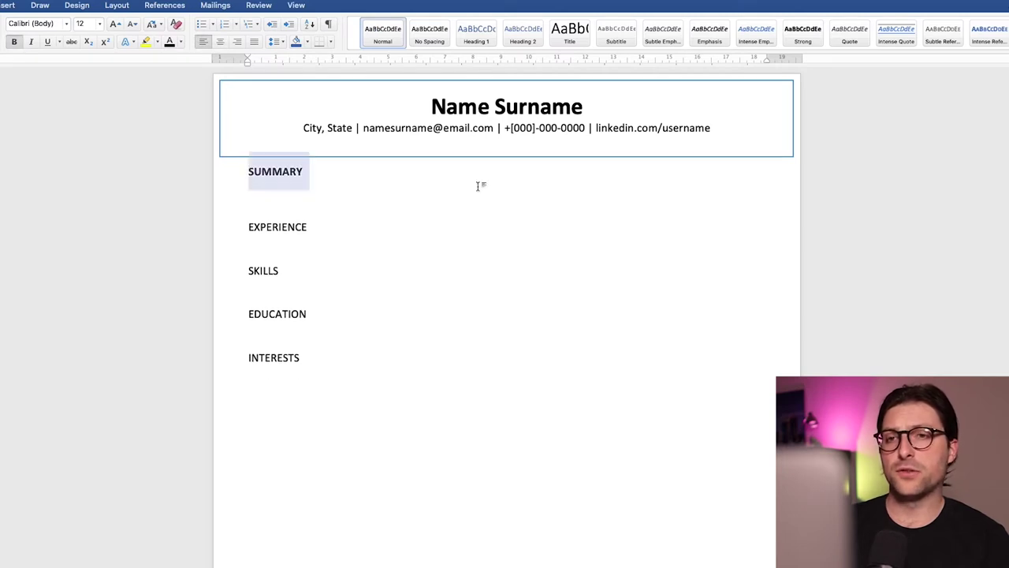
{"action": "left_click", "coordinate": [226, 44]}
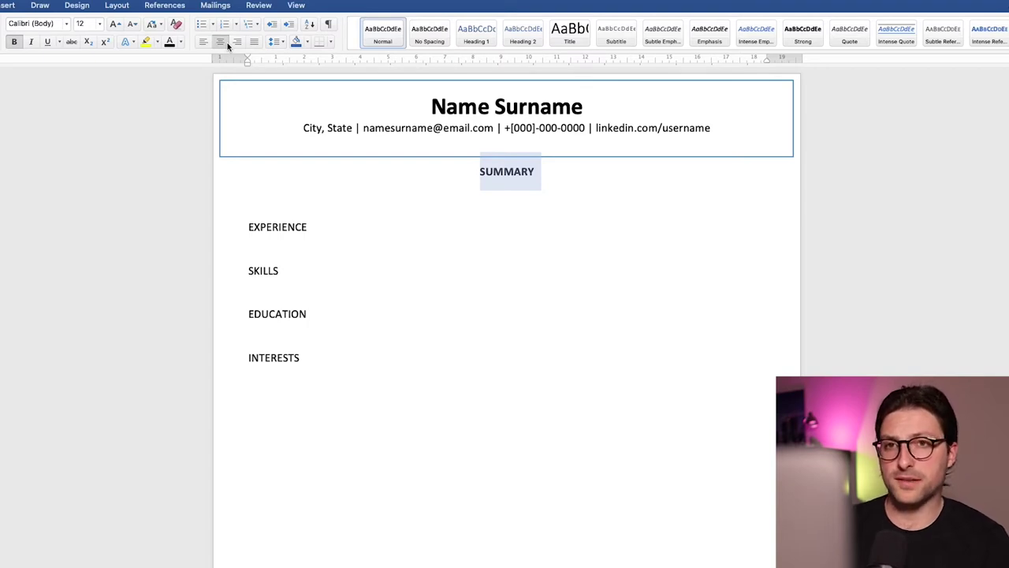
Add a top border and a bottom border to the SUMMARY heading.
{"action": "left_click", "coordinate": [334, 45]}
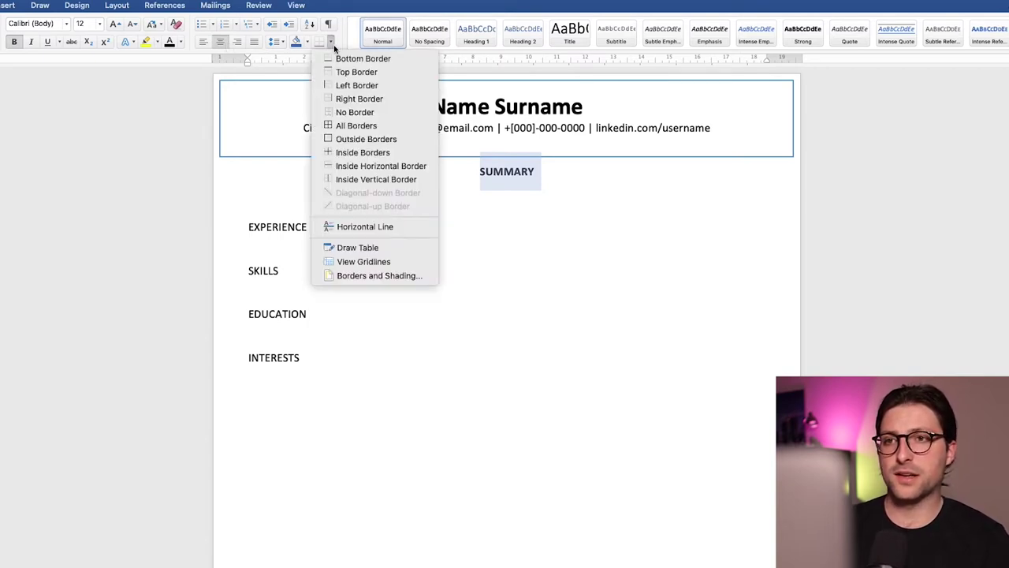
{"action": "left_click", "coordinate": [347, 72]}
{"action": "left_click", "coordinate": [332, 44]}
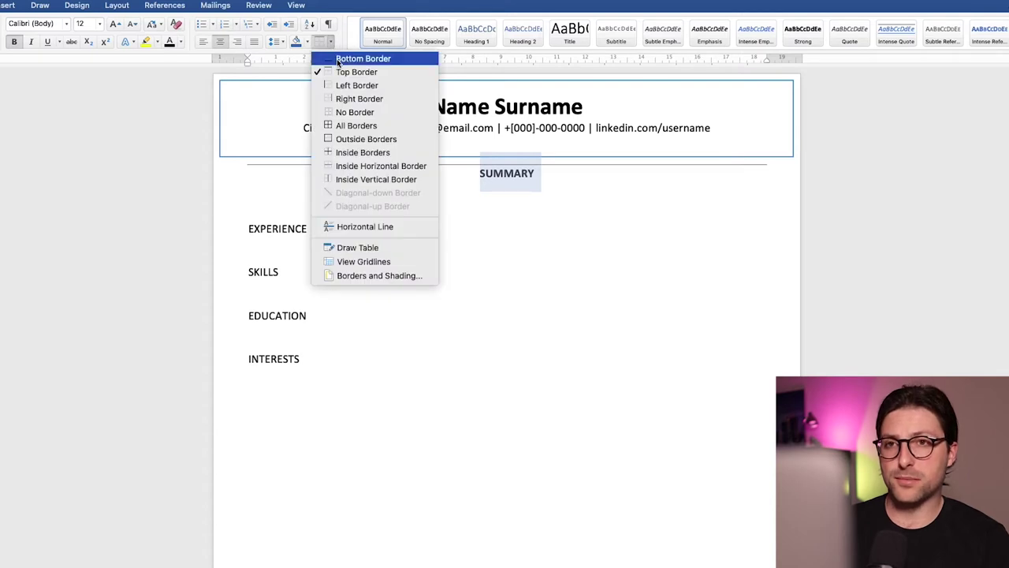
{"action": "left_click", "coordinate": [347, 59]}
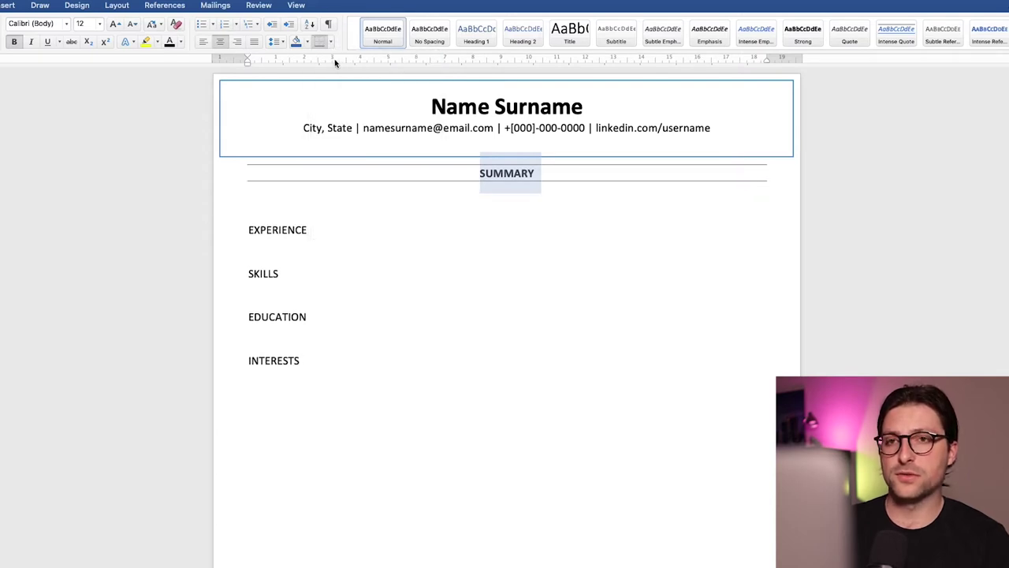
Increase the SUMMARY heading's font size to 14.
{"action": "left_click", "coordinate": [112, 24]}
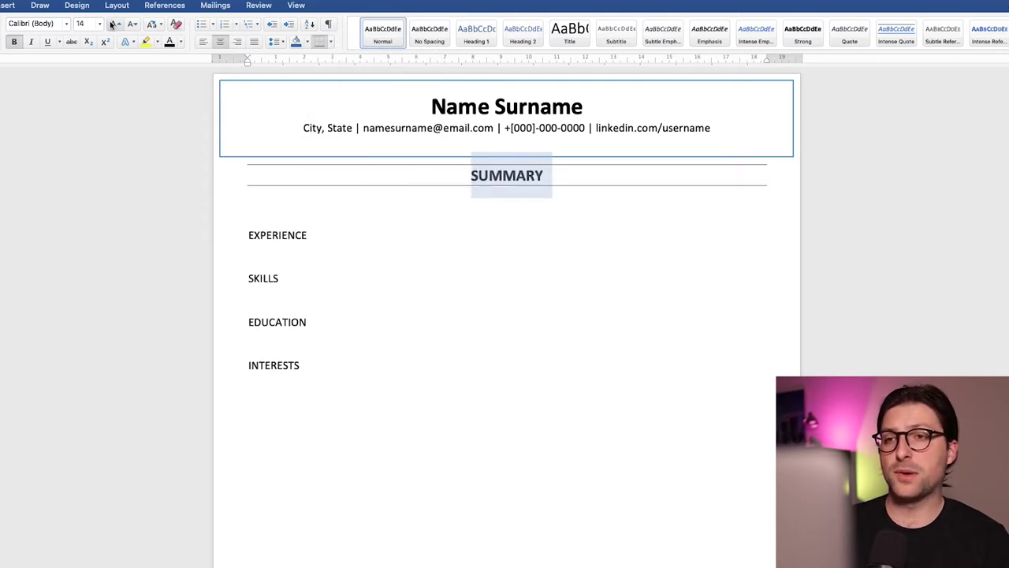
{"action": "left_click", "coordinate": [112, 25]}
{"action": "left_click", "coordinate": [133, 24]}
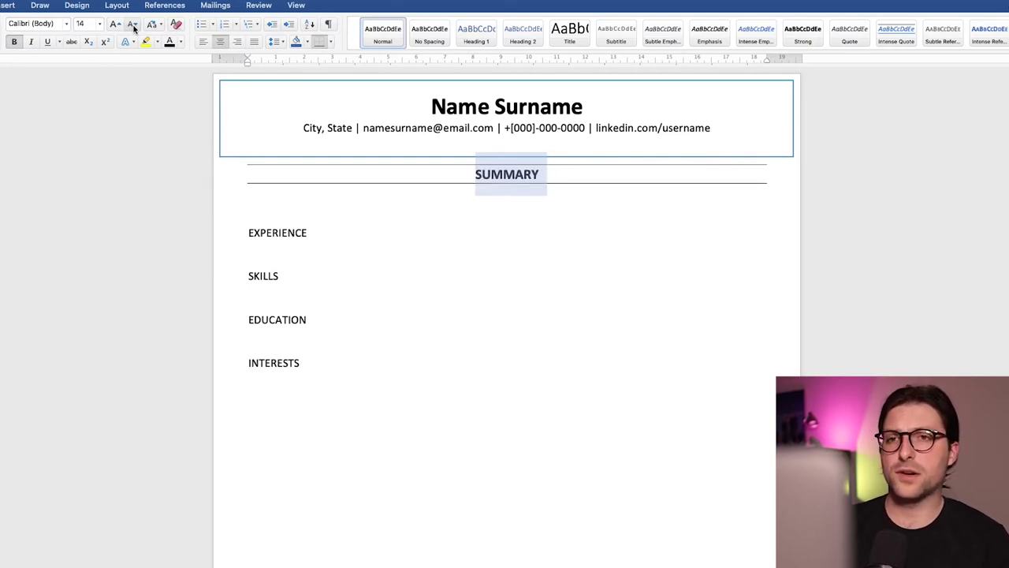
Copy the SUMMARY heading's formatting to the EXPERIENCE, SKILLS, EDUCATION and INTERESTS headings with Format Painter.
{"action": "left_click", "coordinate": [511, 176]}
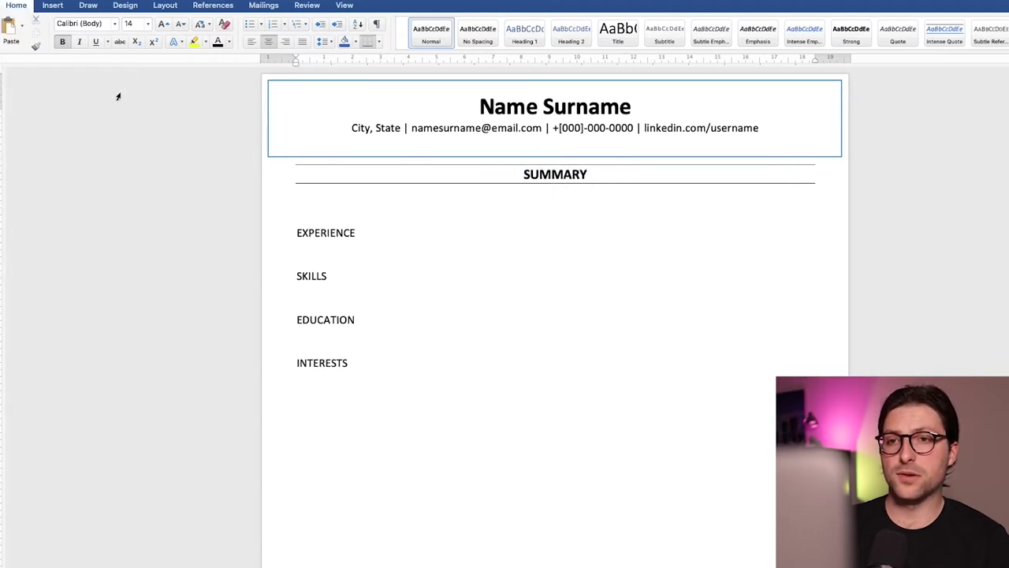
{"action": "double_click", "coordinate": [36, 46]}
{"action": "left_click", "coordinate": [329, 231]}
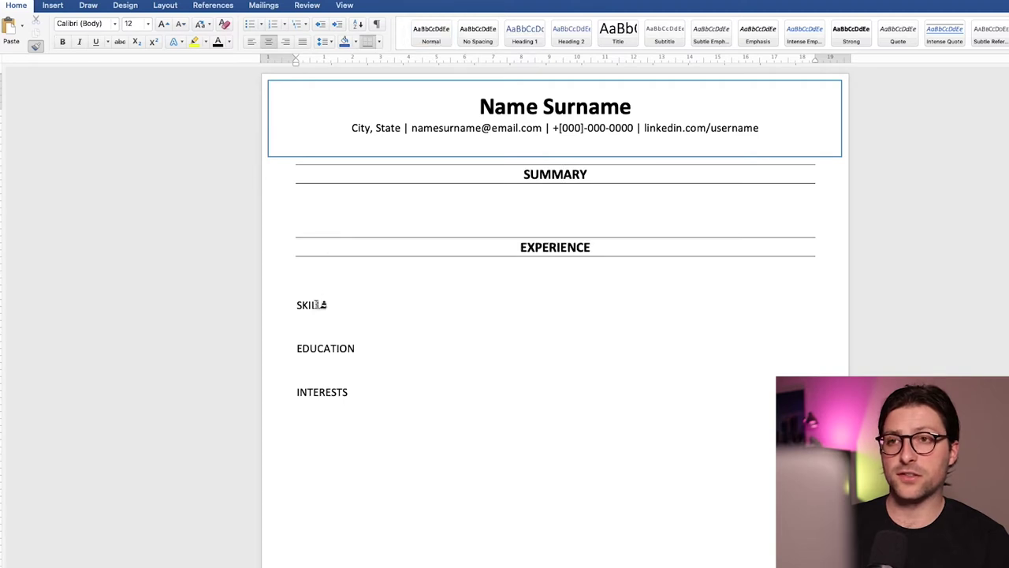
{"action": "left_click", "coordinate": [317, 308]}
{"action": "left_click", "coordinate": [336, 380]}
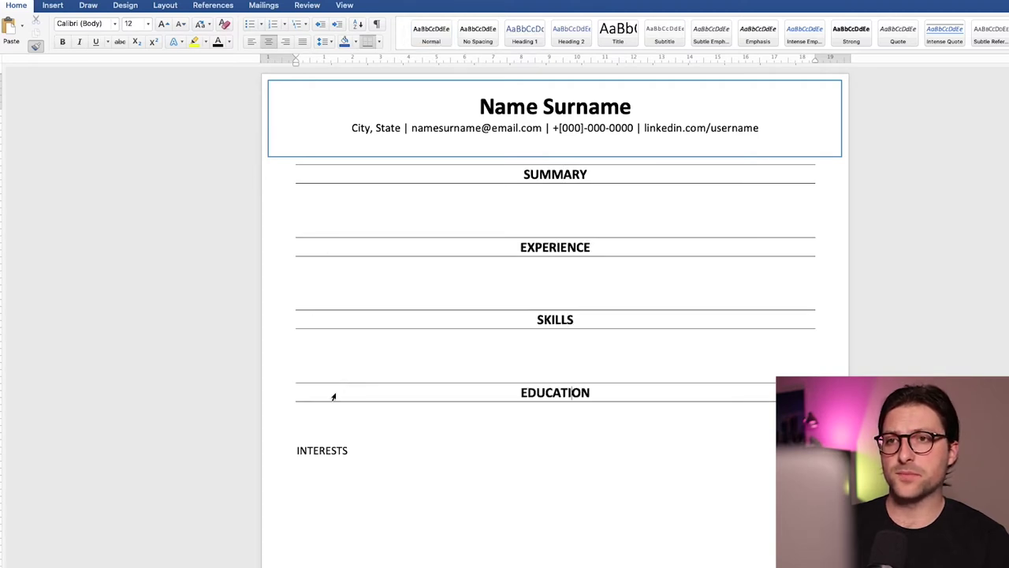
{"action": "left_click", "coordinate": [323, 449]}
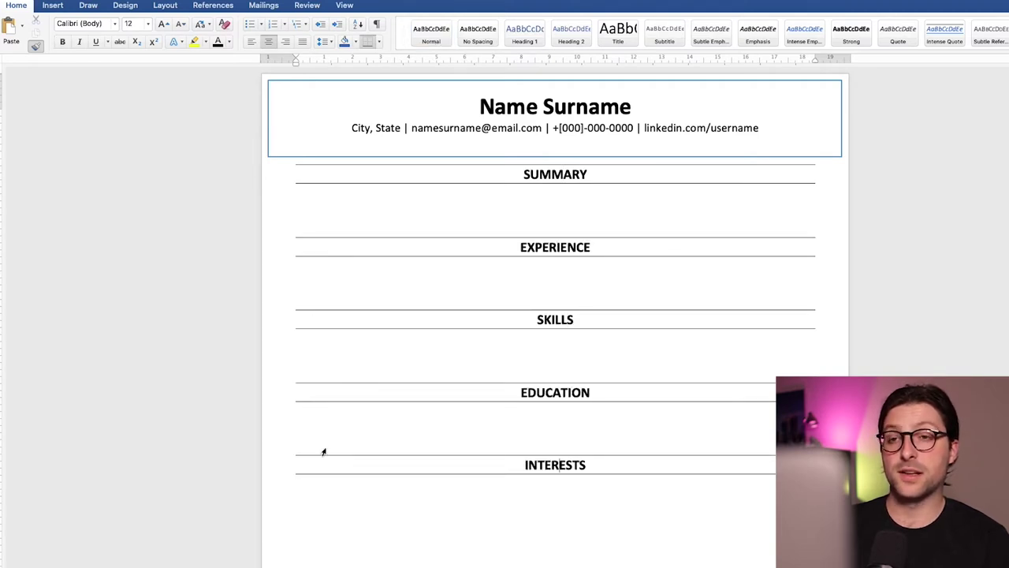
{"action": "left_click", "coordinate": [42, 50]}
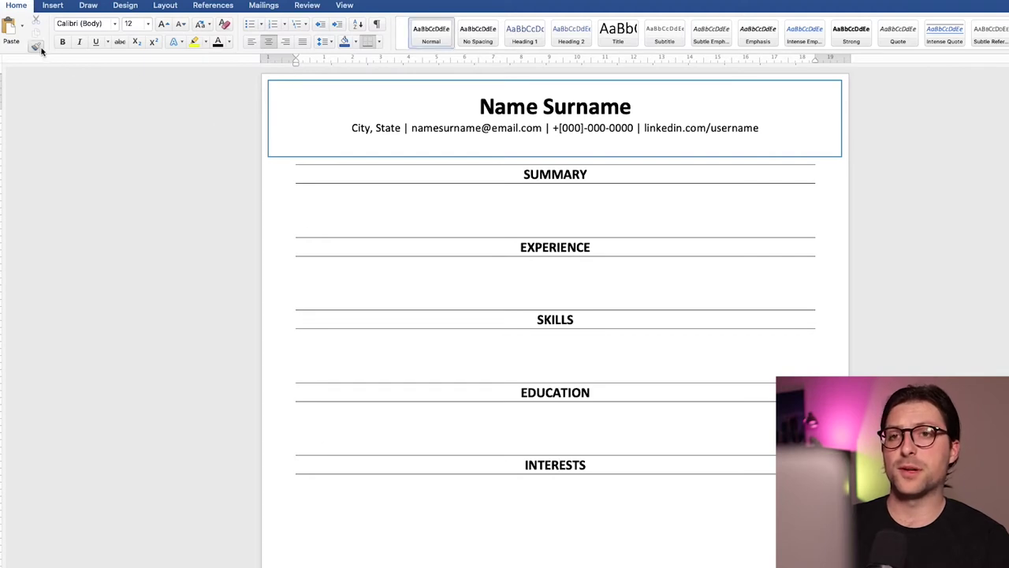
Remove one blank line under SUMMARY and write "Administrative assistant with over five years of working experience in administrative support, HR and office management.", bolding "five years".
{"action": "left_click", "coordinate": [313, 223]}
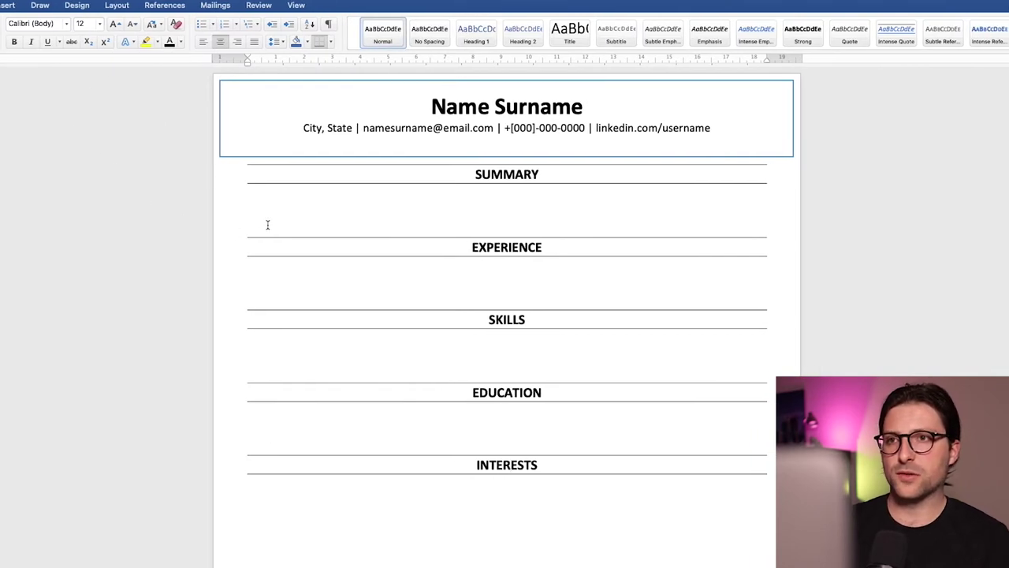
{"action": "key", "text": "BackSpace"}
{"action": "type", "text": "Administrative assistant with over"}
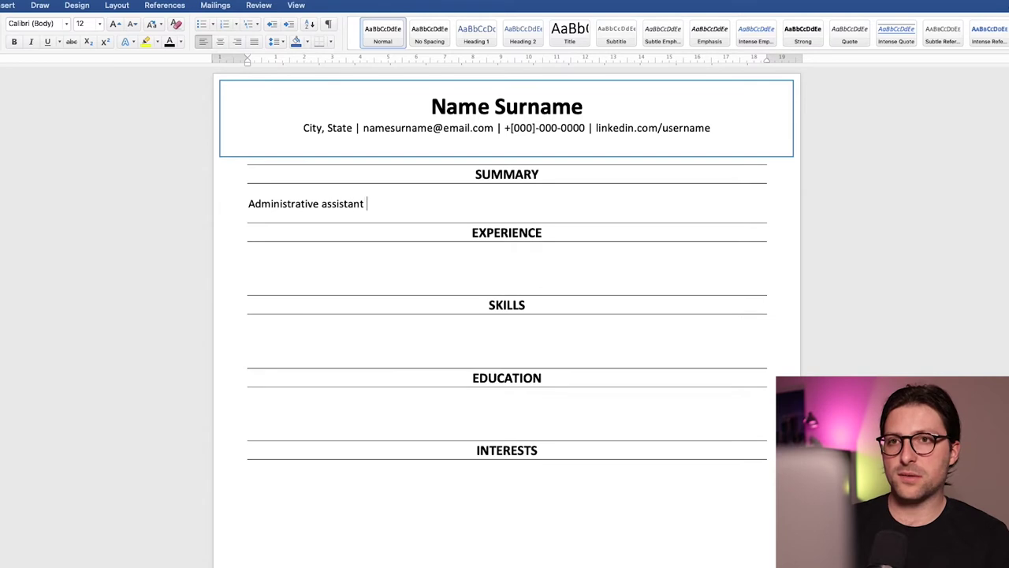
{"action": "key", "text": "ctrl+b"}
{"action": "type", "text": "five years"}
{"action": "key", "text": "ctrl+b"}
{"action": "type", "text": "of working experience in administr"}
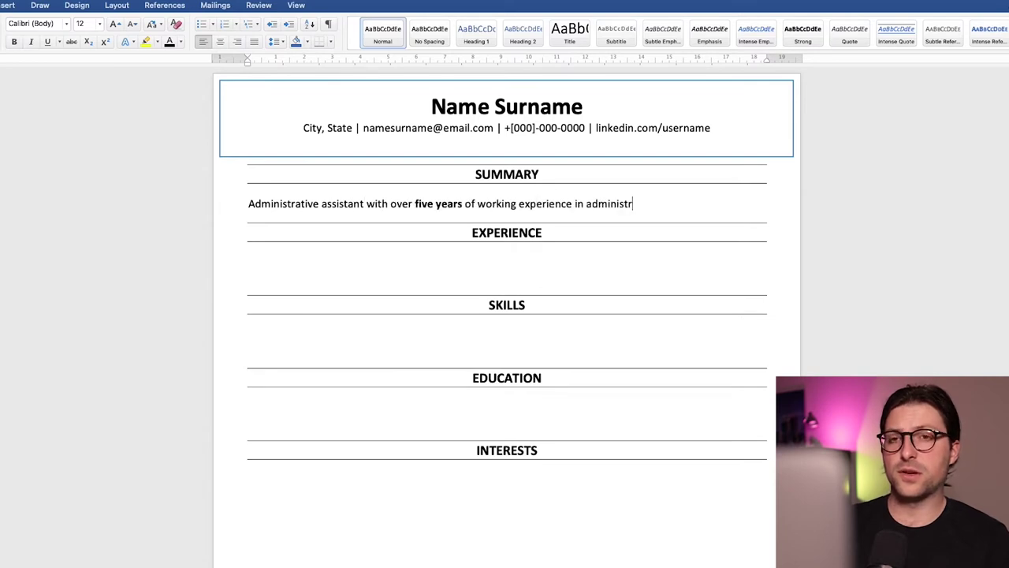
{"action": "type", "text": "ative support, HR and office management. I hav"}
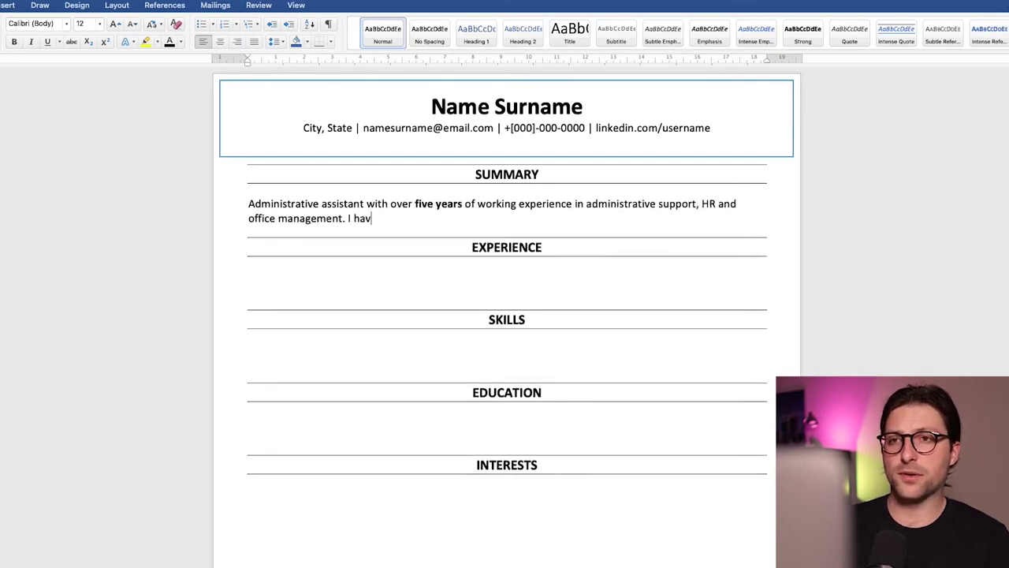
Continue the summary with "I have a proven track record in streamlining processes to increase productivity at public and private sector companies.".
{"action": "type", "text": "e a proven track record in streamlining proce"}
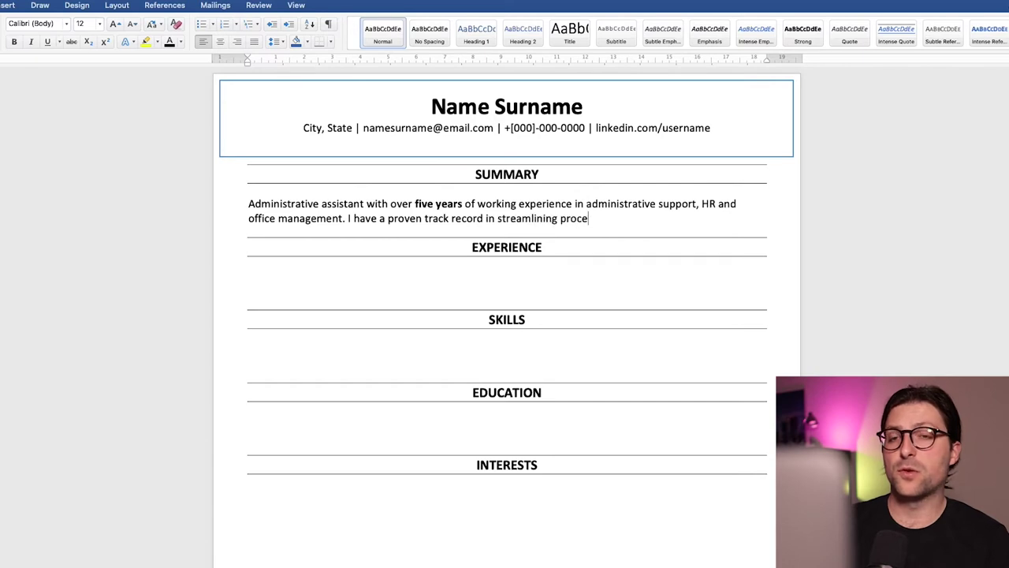
{"action": "type", "text": "sses to increase productiv"}
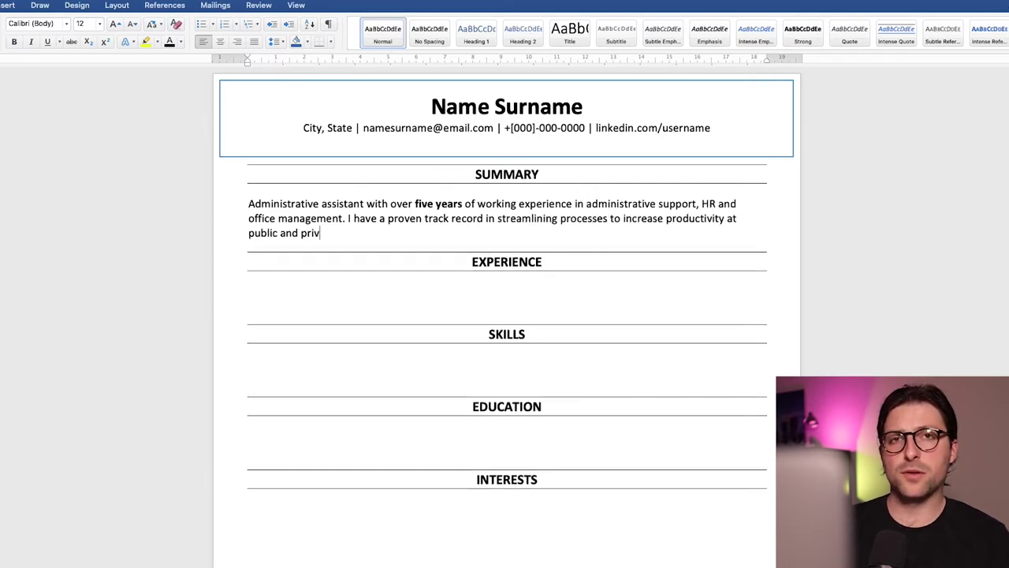
{"action": "type", "text": "ity at public and private sector companies. My"}
Finish the summary with "My core strengths and highlights include, but are not limited to:", bolding "core strengths" and "highlights", and add two line breaks.
{"action": "key", "text": "ctrl+b"}
{"action": "type", "text": "core strengths"}
{"action": "key", "text": "ctrl+b"}
{"action": "type", "text": "and"}
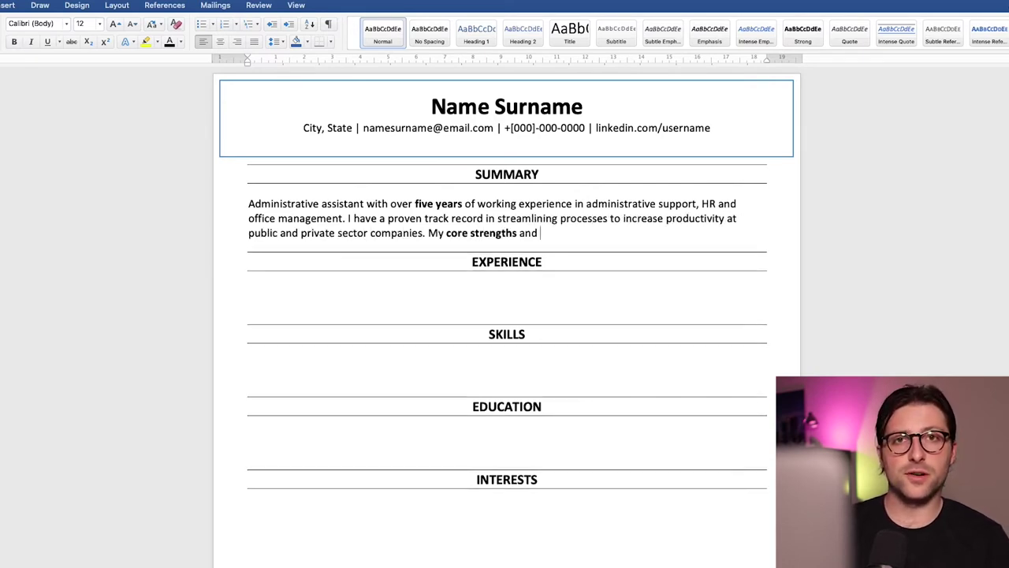
{"action": "key", "text": "ctrl+b"}
{"action": "type", "text": "highlights include, but are not limited to:"}
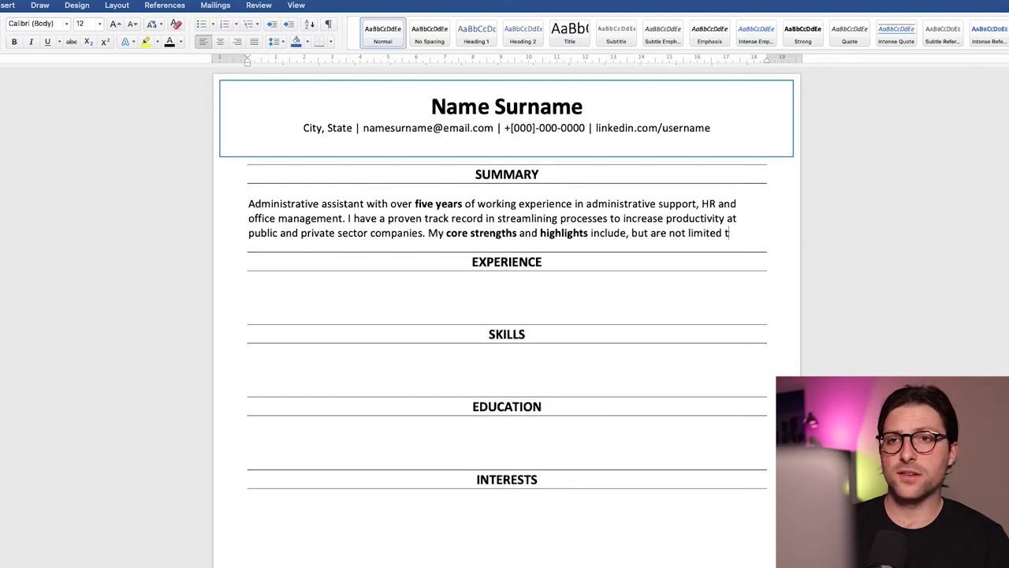
{"action": "key", "text": "Return"}
{"action": "key", "text": "Return"}
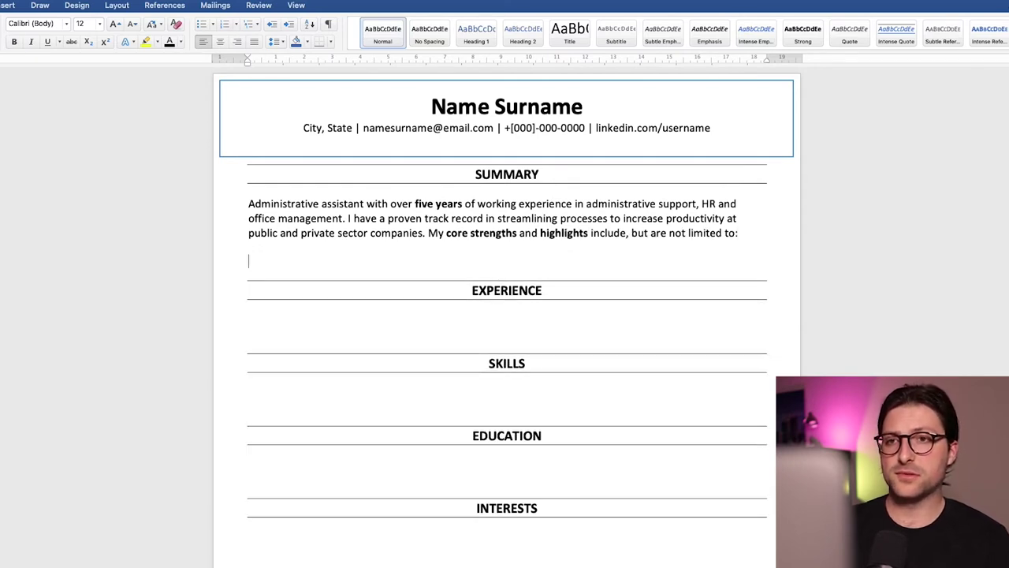
Insert a table with two columns and one row below the summary paragraph.
{"action": "left_click", "coordinate": [50, 6]}
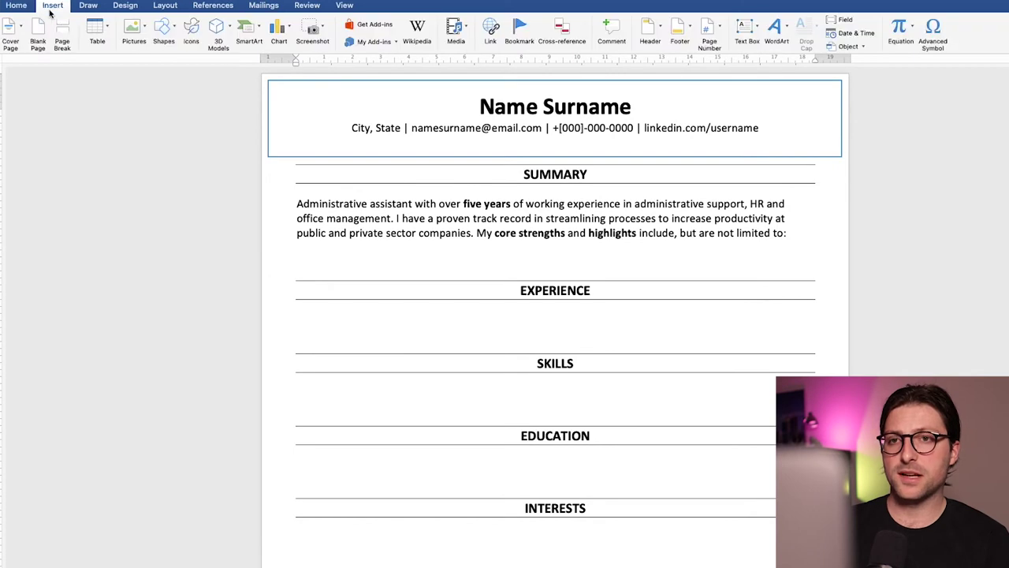
{"action": "left_click", "coordinate": [110, 32]}
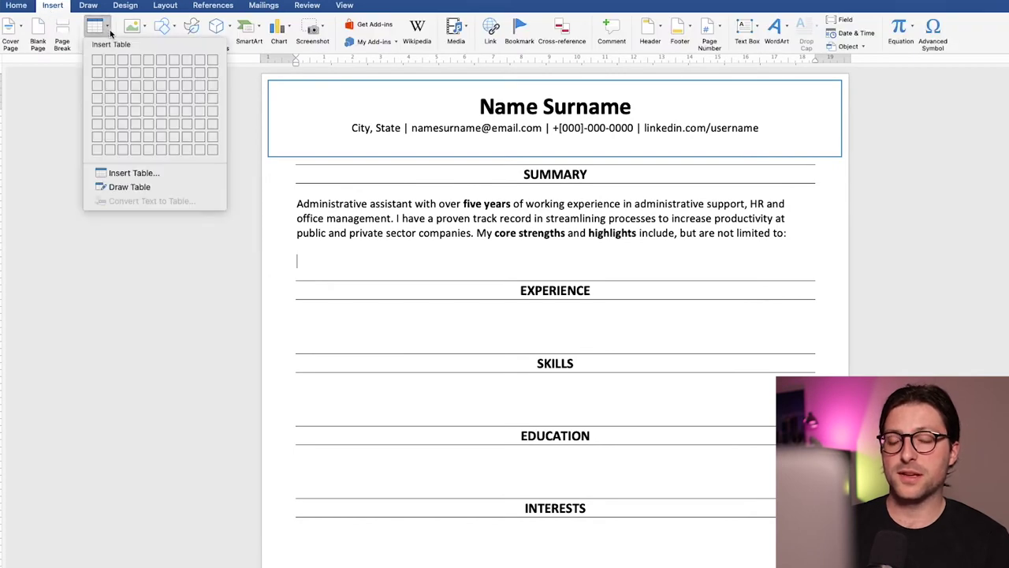
{"action": "left_click", "coordinate": [110, 62]}
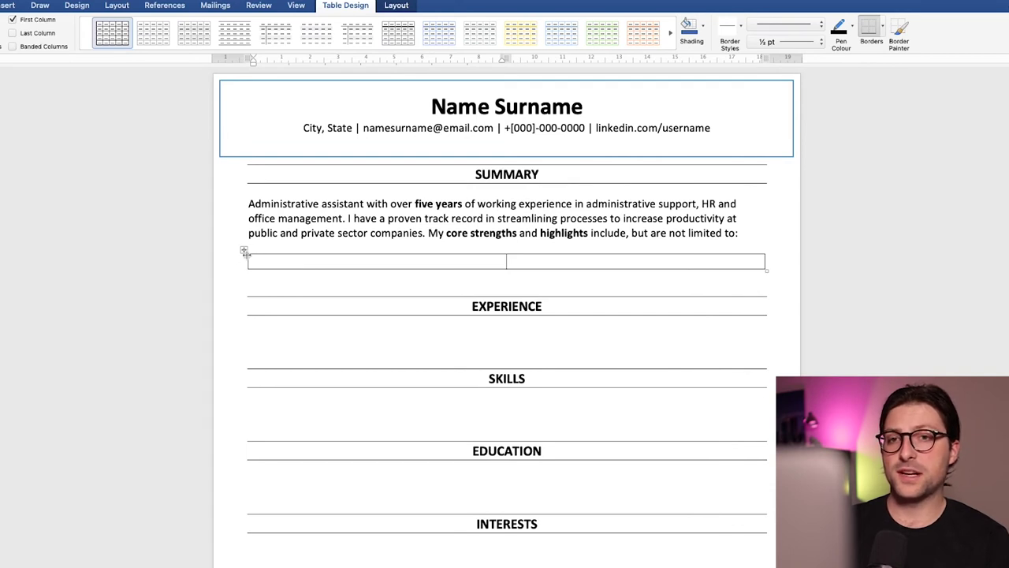
Set the default left and right cell margins of the table to 0 cm.
{"action": "left_click", "coordinate": [392, 6]}
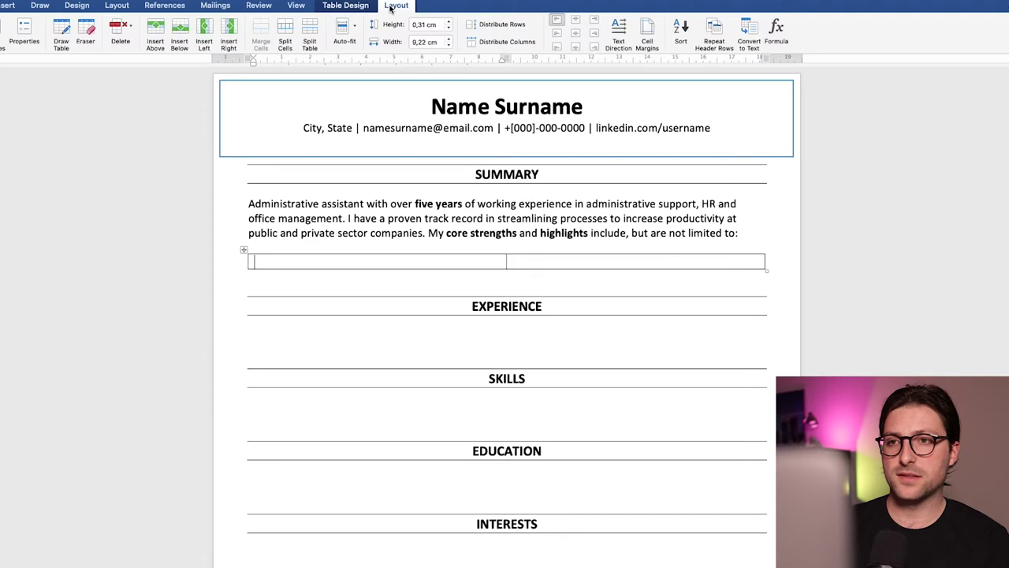
{"action": "left_click", "coordinate": [647, 30]}
{"action": "left_click", "coordinate": [589, 148]}
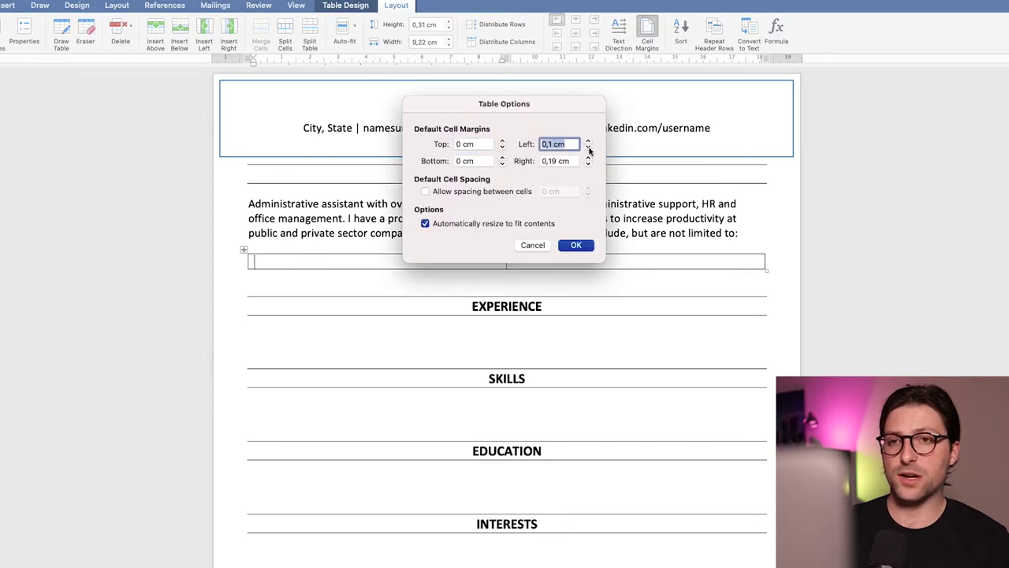
{"action": "left_click", "coordinate": [588, 147]}
{"action": "left_click", "coordinate": [588, 163]}
{"action": "left_click", "coordinate": [588, 164]}
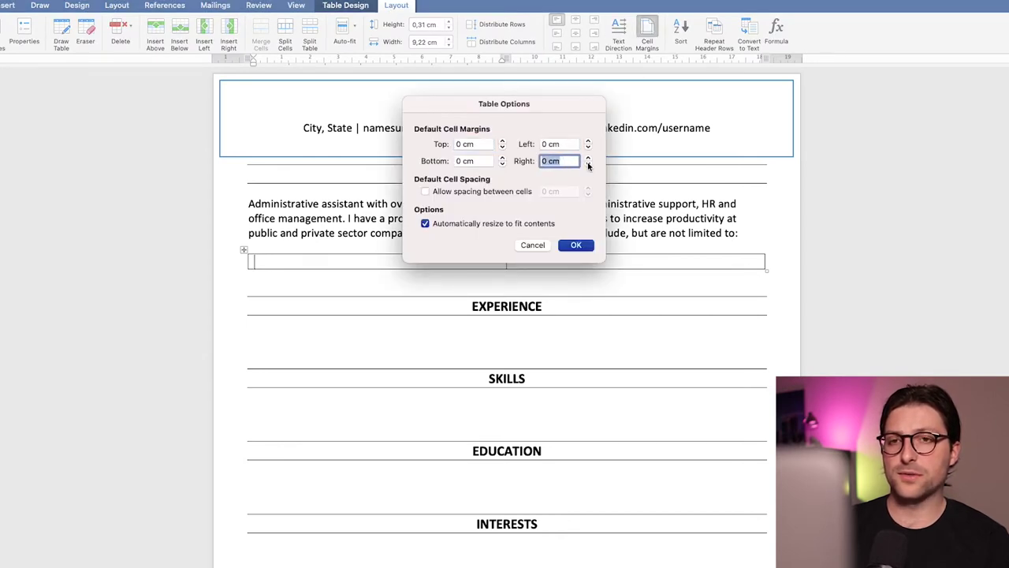
{"action": "left_click", "coordinate": [584, 247]}
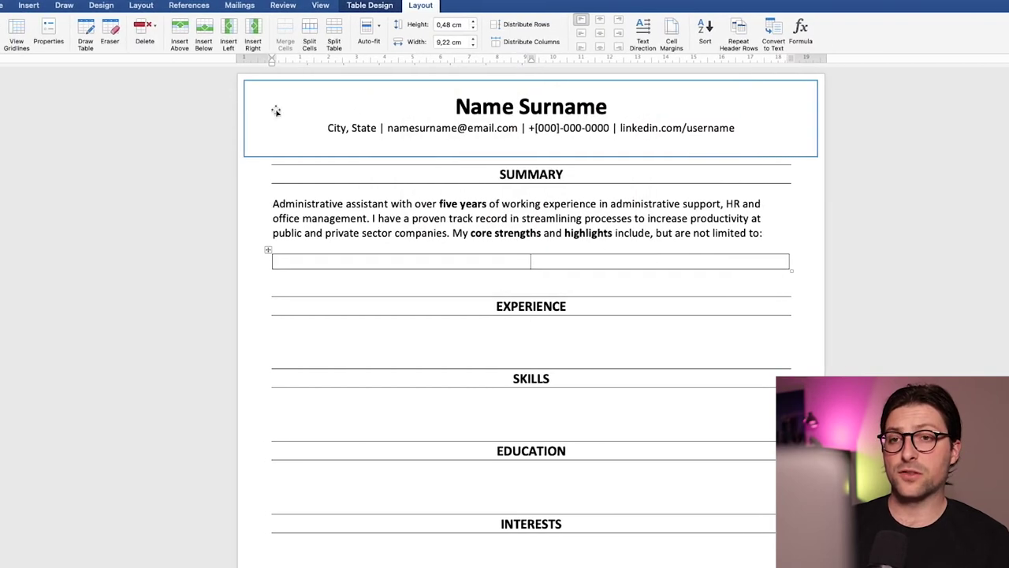
Fill the table's first cell with bullets "Thrives in a fast-paced environment", "Rational and stress resistant" and "Strong written and verbal communication".
{"action": "left_click", "coordinate": [2, 5]}
{"action": "left_click", "coordinate": [199, 28]}
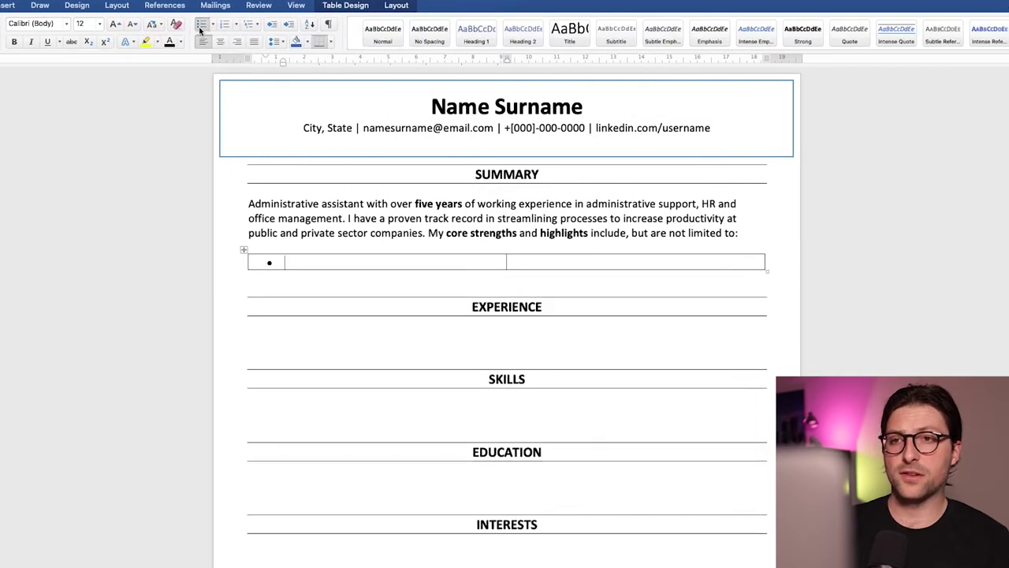
{"action": "type", "text": "Thrives in a fast-p"}
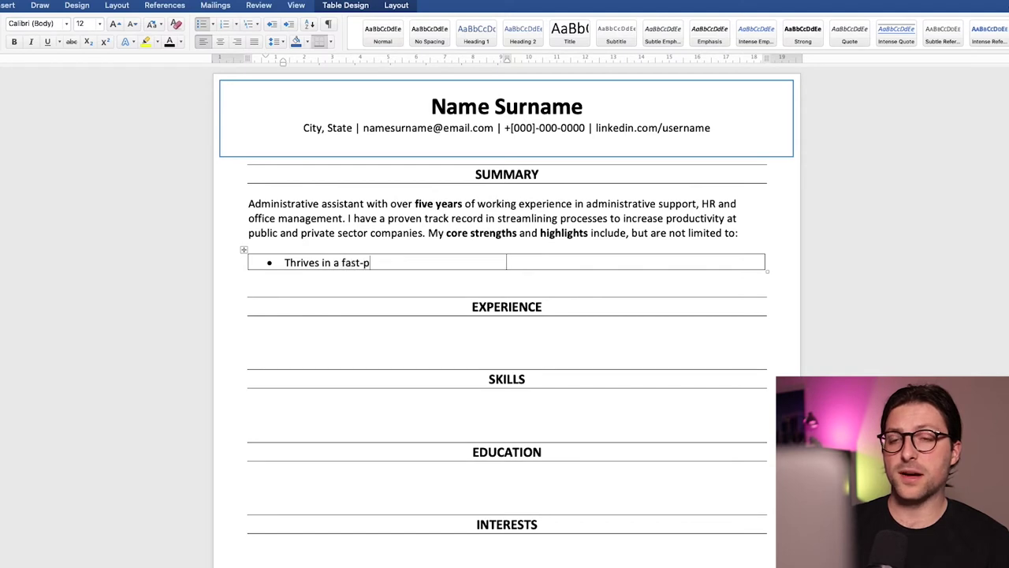
{"action": "type", "text": "aced environment"}
{"action": "key", "text": "Return"}
{"action": "type", "text": "Ration"}
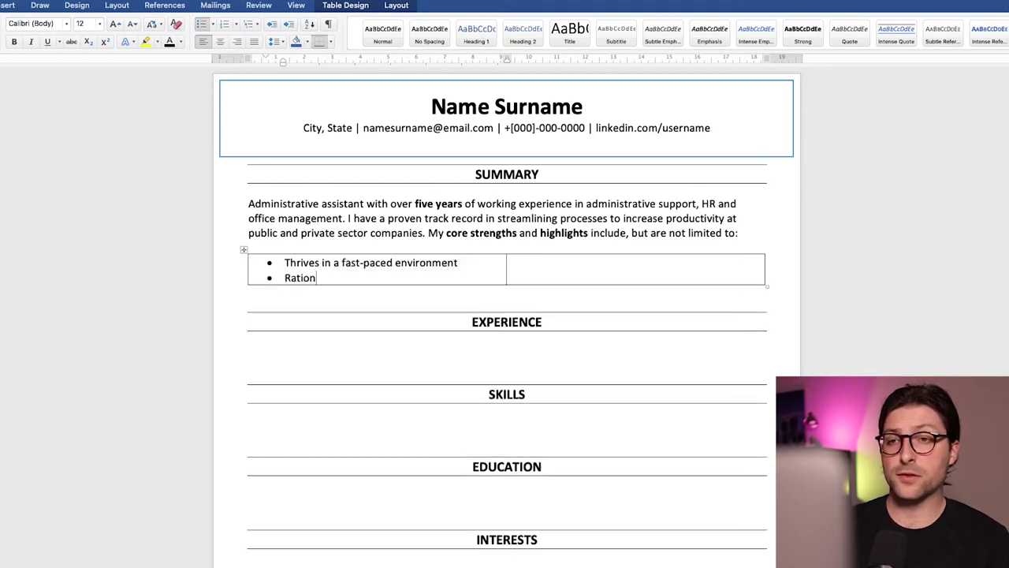
{"action": "type", "text": "al and stress resistant"}
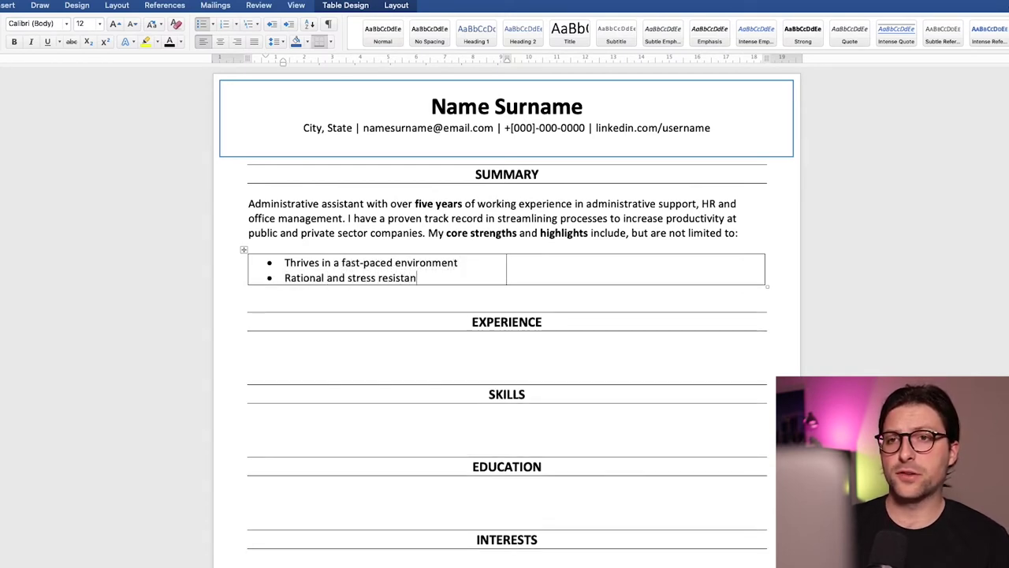
{"action": "key", "text": "Return"}
{"action": "type", "text": "Strong written and verbal communication"}
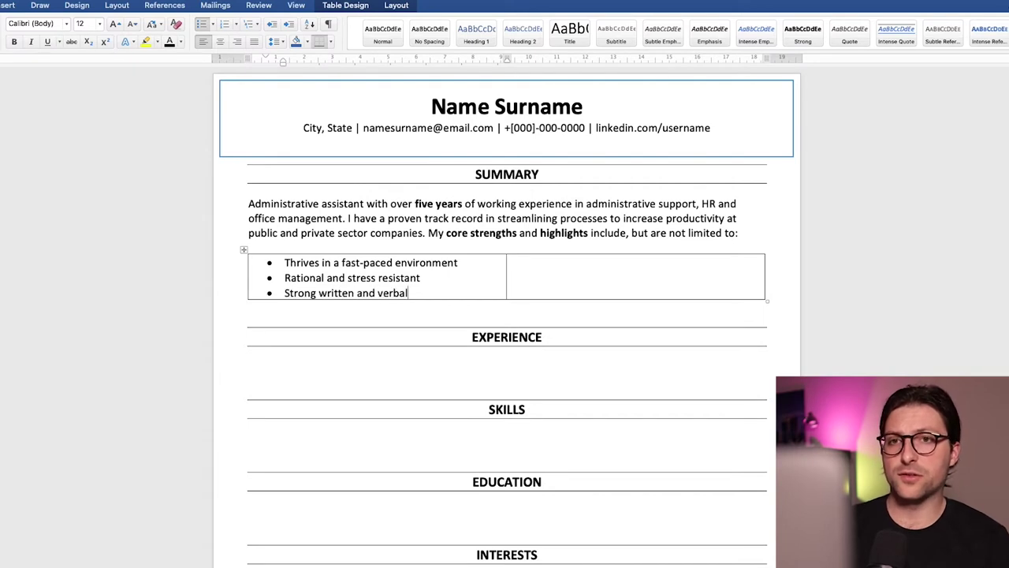
Fill the second cell with bullets "Praised for my work ethic at (Company)", "Trained more than 10 staff members" and "Attained the title of 'Best Employee' in 2020".
{"action": "key", "text": "Tab"}
{"action": "type", "text": "Praised fo"}
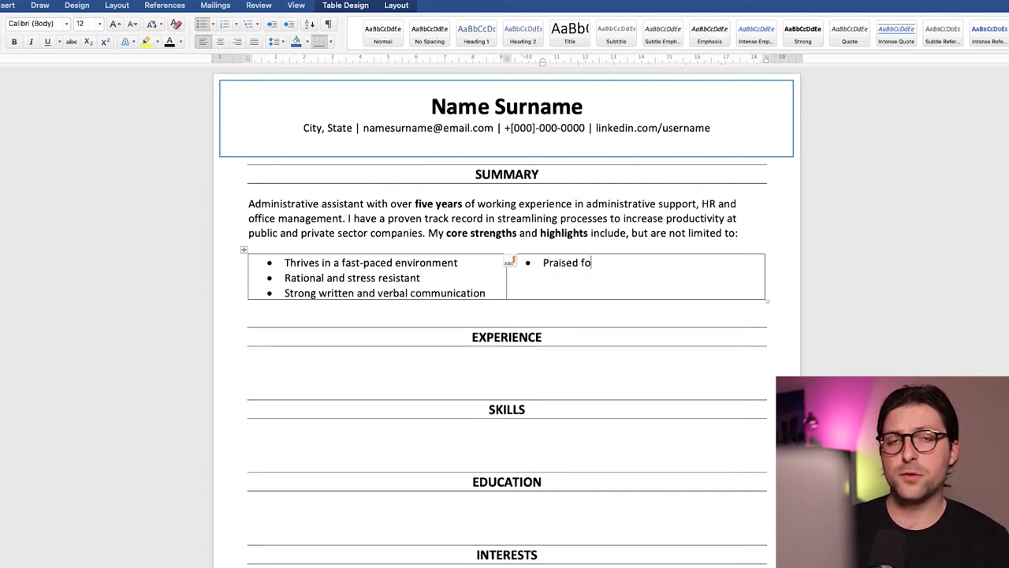
{"action": "type", "text": "r my work ethic at (Company)"}
{"action": "key", "text": "Return"}
{"action": "type", "text": "Tr"}
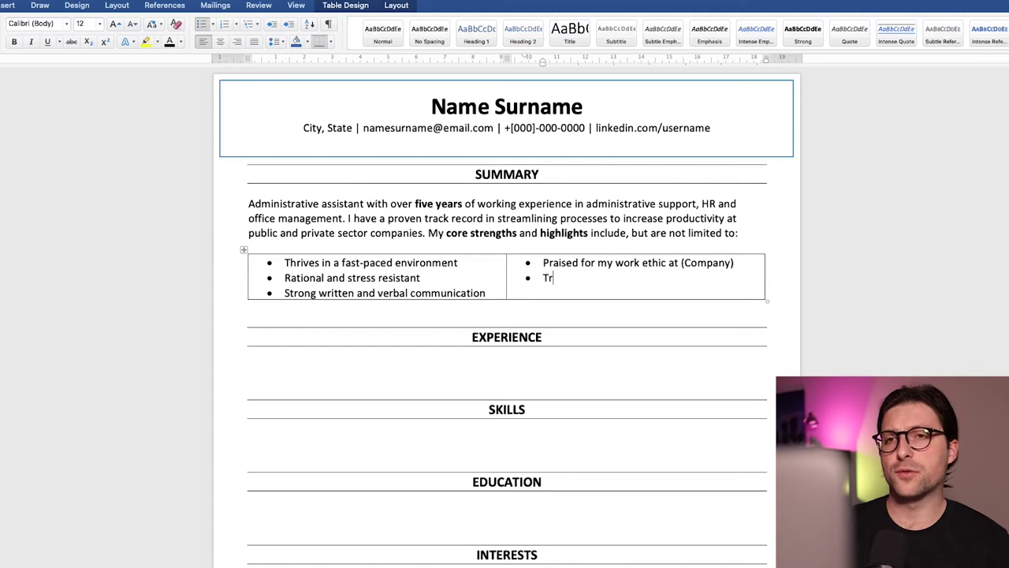
{"action": "type", "text": "ained more than 10 staff members"}
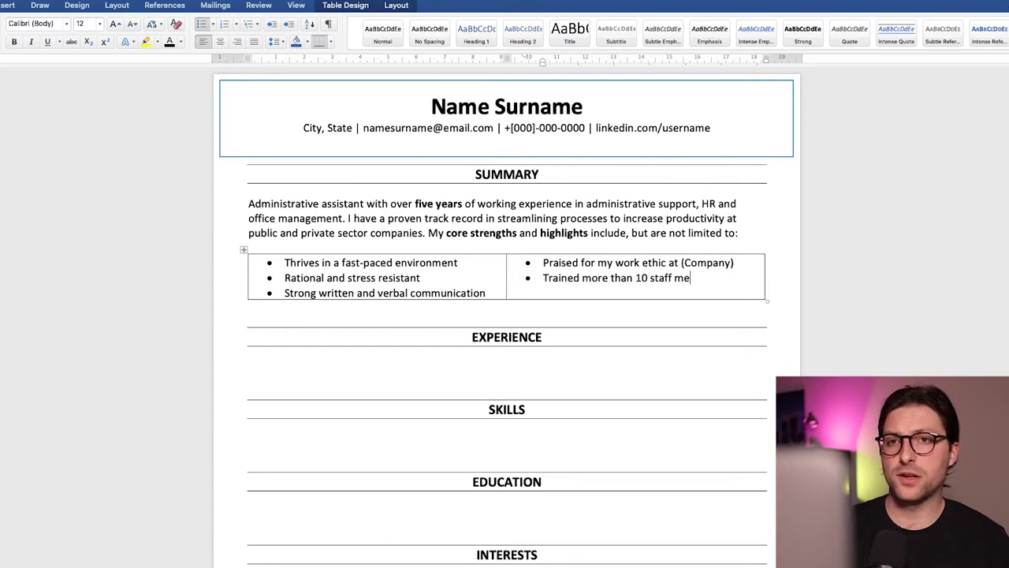
{"action": "key", "text": "Return"}
{"action": "type", "text": "Attained the ti"}
{"action": "type", "text": "tle of 'Best Employee"}
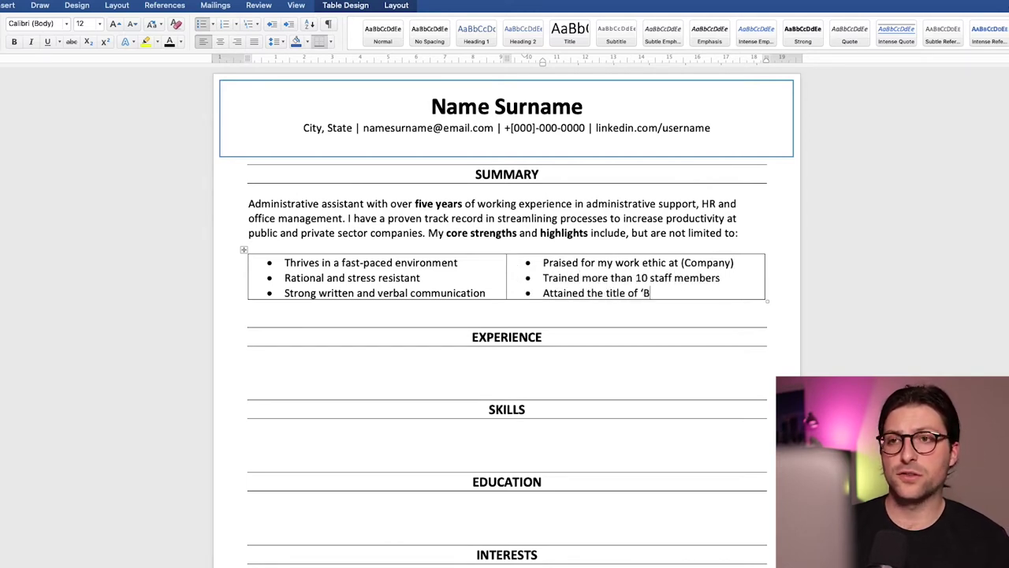
{"action": "type", "text": "' in 2020"}
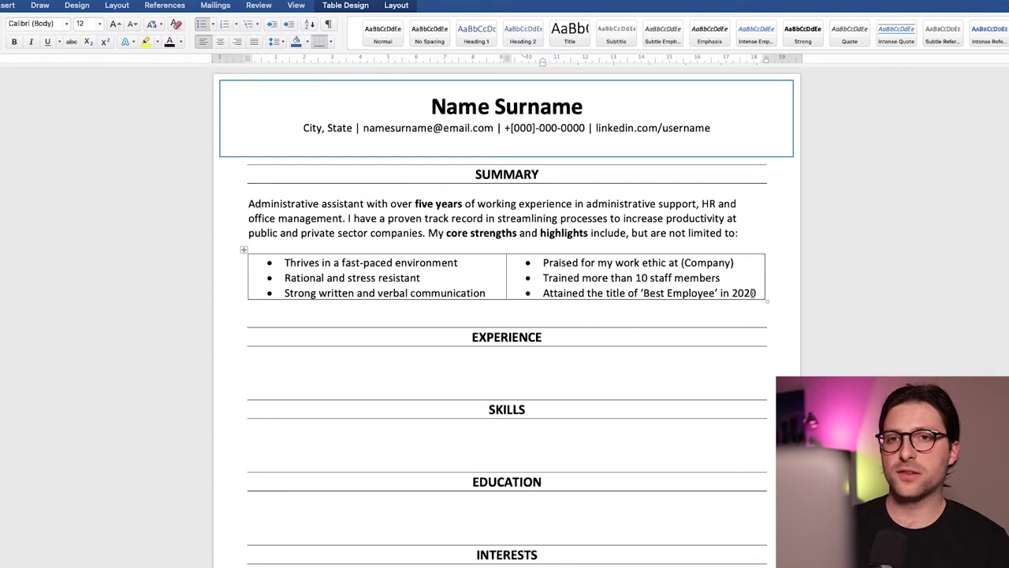
Remove all borders from the two-column strengths table and centre the summary paragraph above it.
{"action": "left_click_drag", "start_coordinate": [756, 293], "coordinate": [366, 270]}
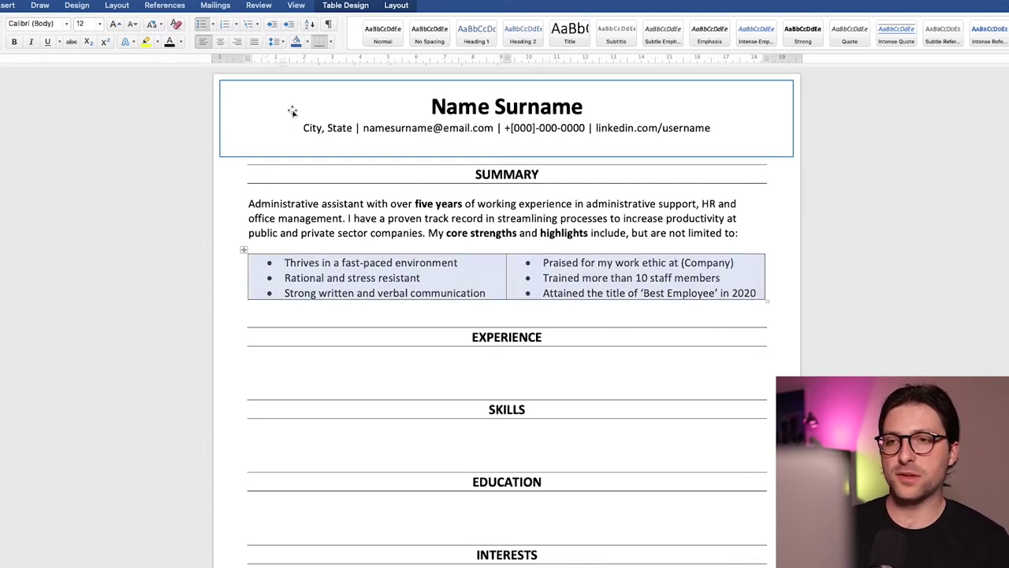
{"action": "left_click", "coordinate": [347, 7]}
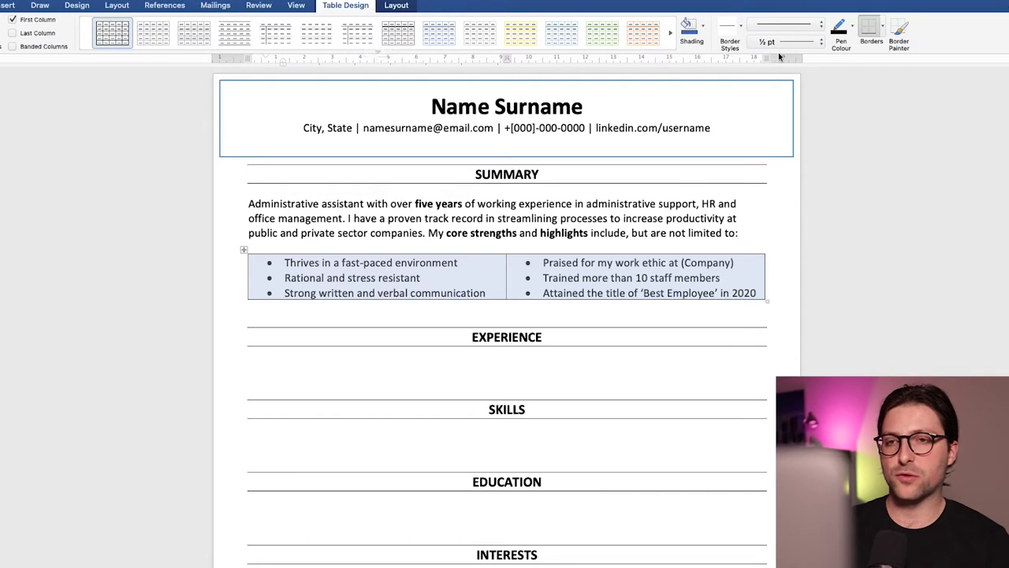
{"action": "left_click", "coordinate": [882, 32]}
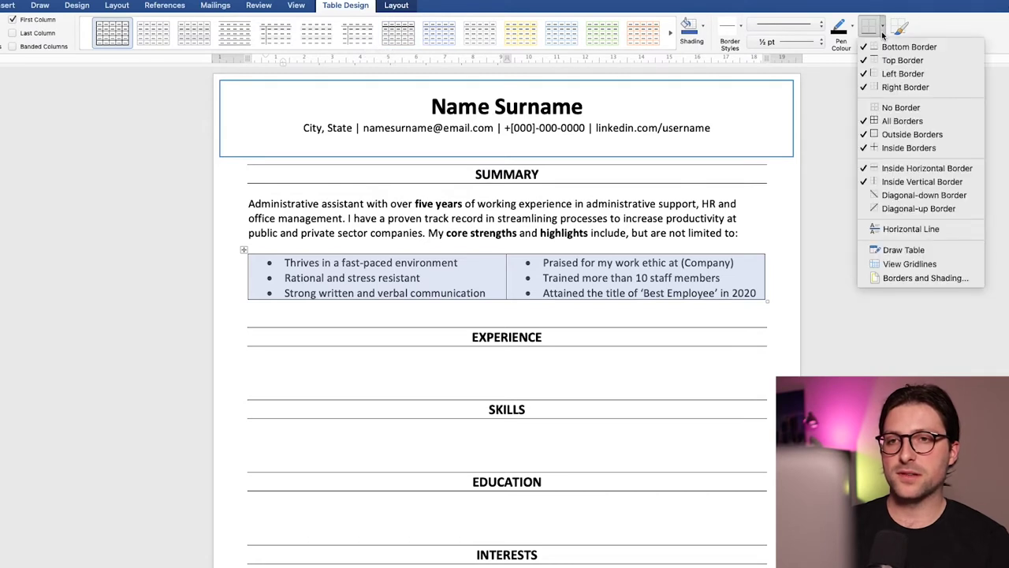
{"action": "left_click", "coordinate": [901, 107]}
{"action": "left_click_drag", "start_coordinate": [249, 203], "coordinate": [741, 239]}
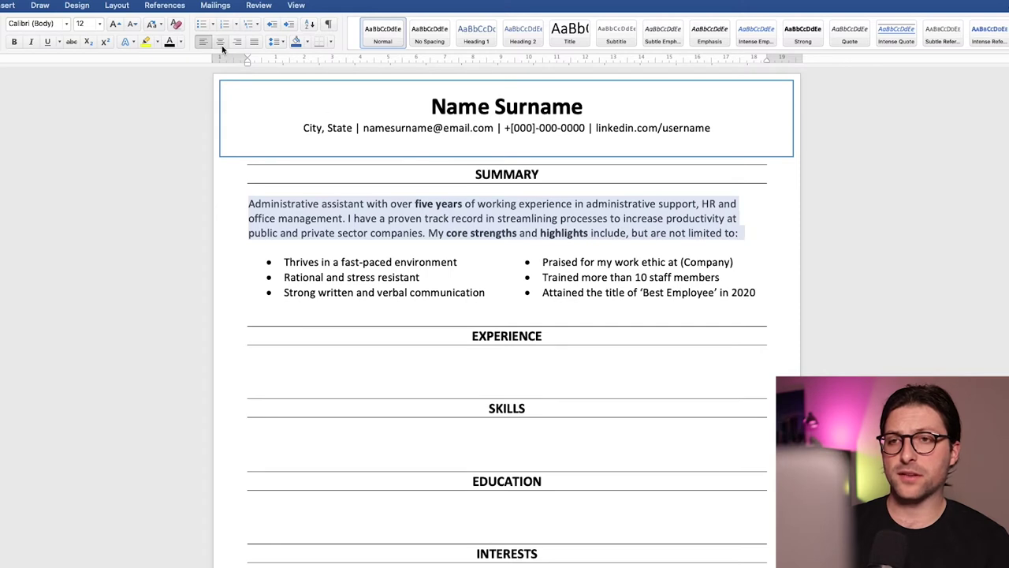
{"action": "left_click", "coordinate": [220, 41]}
Delete one blank line above and one below the EXPERIENCE heading, and centre the heading again.
{"action": "left_click", "coordinate": [254, 312]}
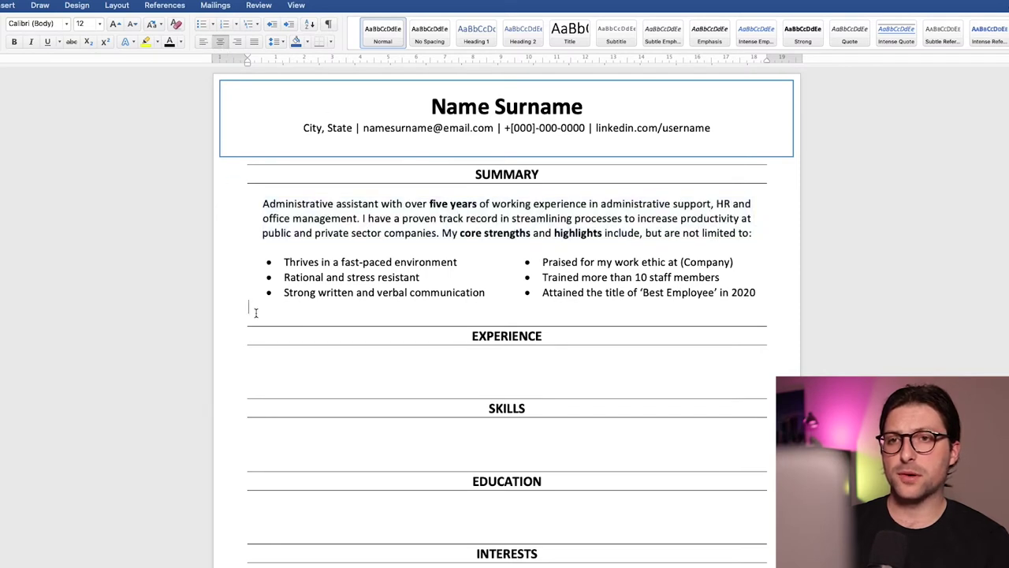
{"action": "key", "text": "Delete"}
{"action": "triple_click", "coordinate": [254, 313]}
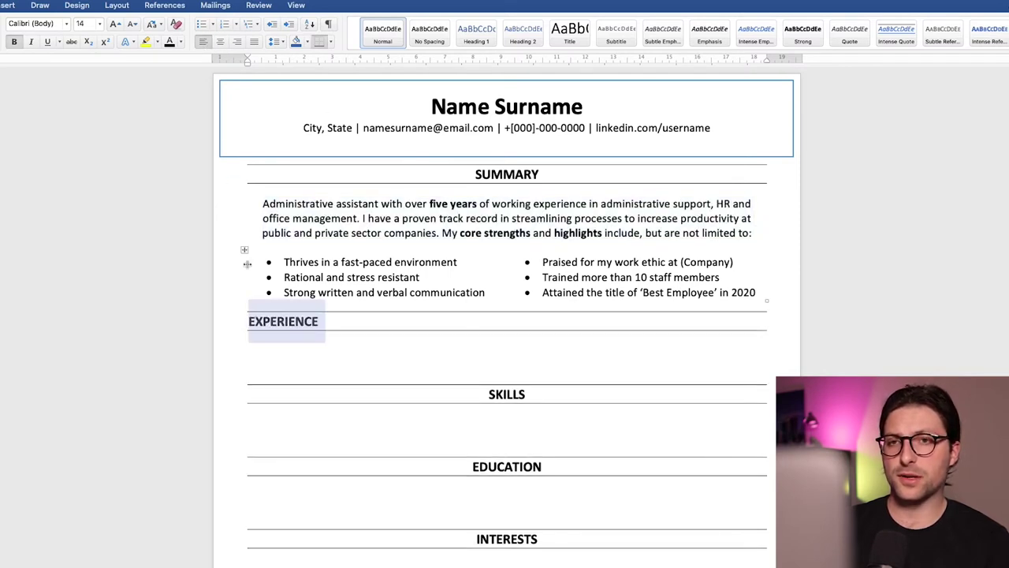
{"action": "left_click", "coordinate": [220, 41]}
{"action": "key", "text": "Down"}
{"action": "key", "text": "Delete"}
Write "Company Name | Administrative Assistant" under EXPERIENCE, with the company name in bold and the job title in italics.
{"action": "scroll", "coordinate": [506, 315], "scroll_direction": "down", "scroll_amount": 1}
{"action": "scroll", "coordinate": [255, 364], "scroll_direction": "down", "scroll_amount": 3}
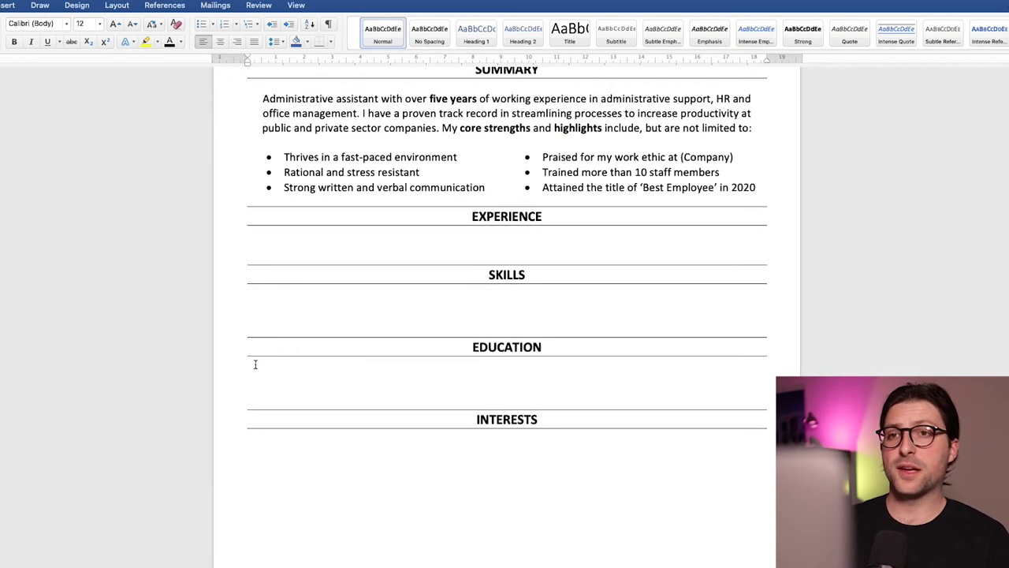
{"action": "scroll", "coordinate": [255, 363], "scroll_direction": "down", "scroll_amount": 3}
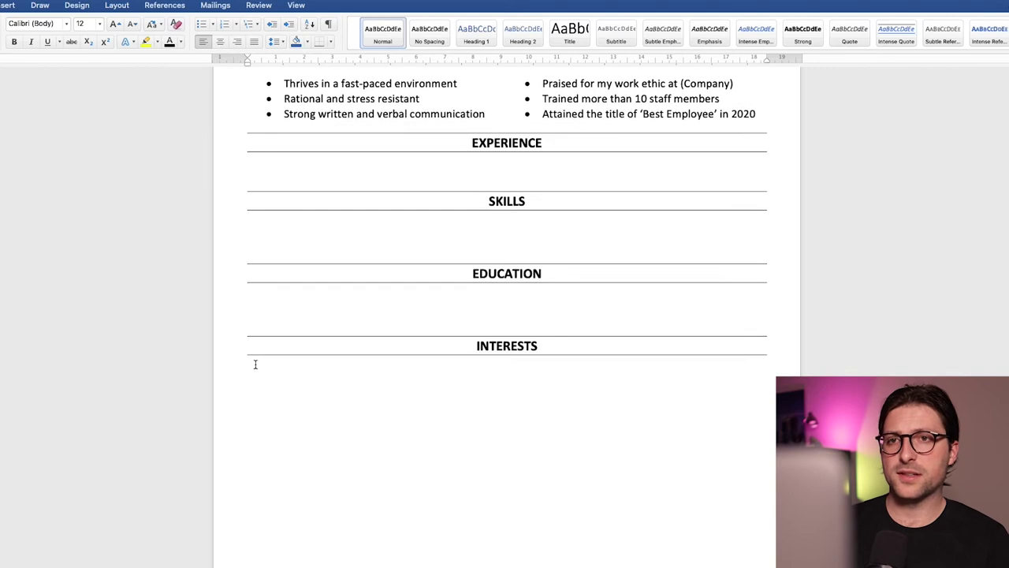
{"action": "type", "text": "Company Name | "}
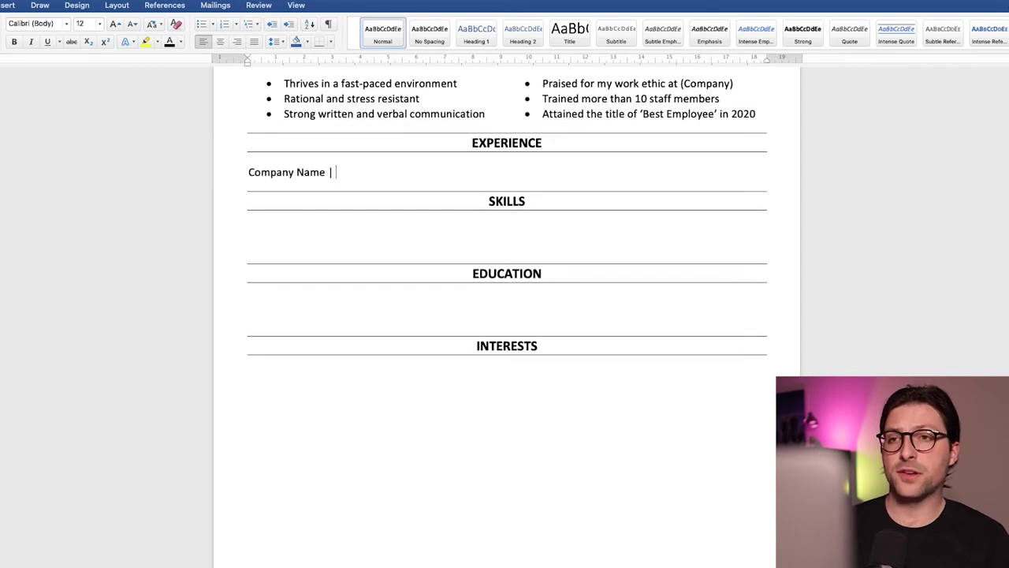
{"action": "type", "text": "Administrative As"}
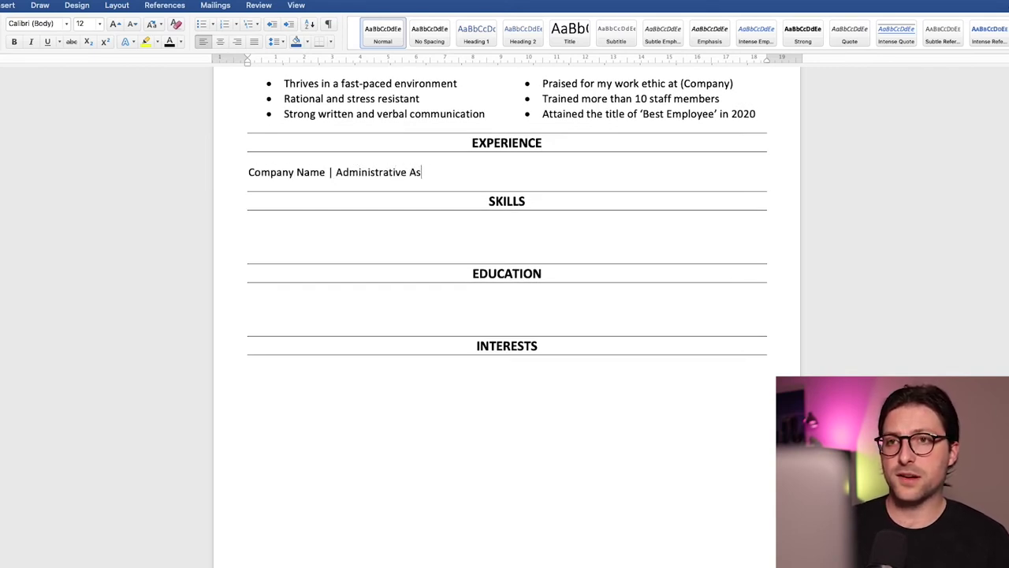
{"action": "type", "text": "sistant"}
{"action": "key", "text": "shift+Home"}
{"action": "key", "text": "super+b"}
{"action": "key", "text": "End"}
{"action": "key", "text": "shift+alt+Left"}
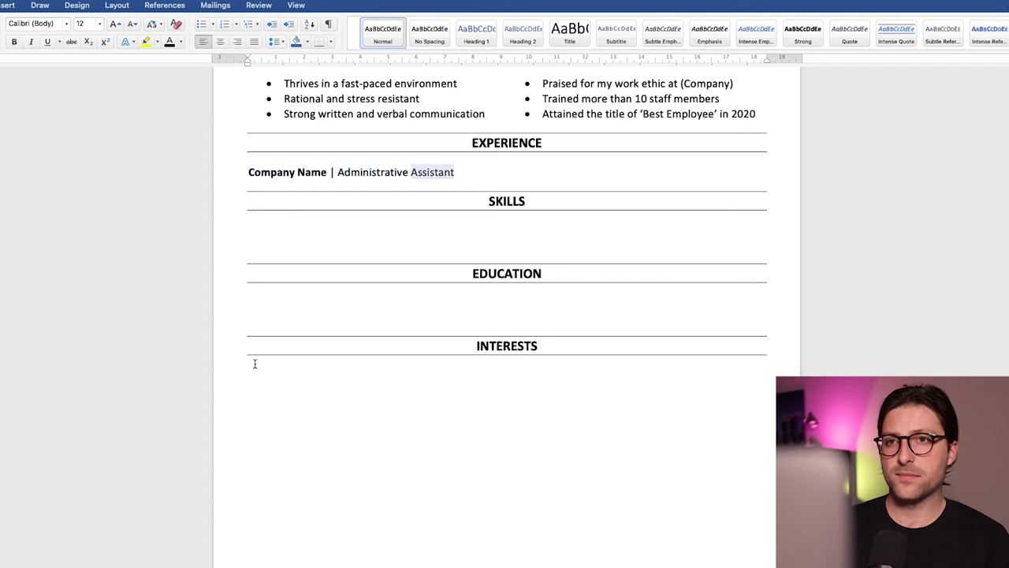
{"action": "key", "text": "shift+alt+Left"}
{"action": "key", "text": "super+i"}
{"action": "key", "text": "Right"}
Continue the experience line with "City, State" in italics, a vertical bar, and the dates "01.2020 – 12.2020" in bold.
{"action": "type", "text": "City, State |"}
{"action": "key", "text": "super+i"}
{"action": "key", "text": "super+b"}
{"action": "type", "text": "01.2020 - 12.2020"}
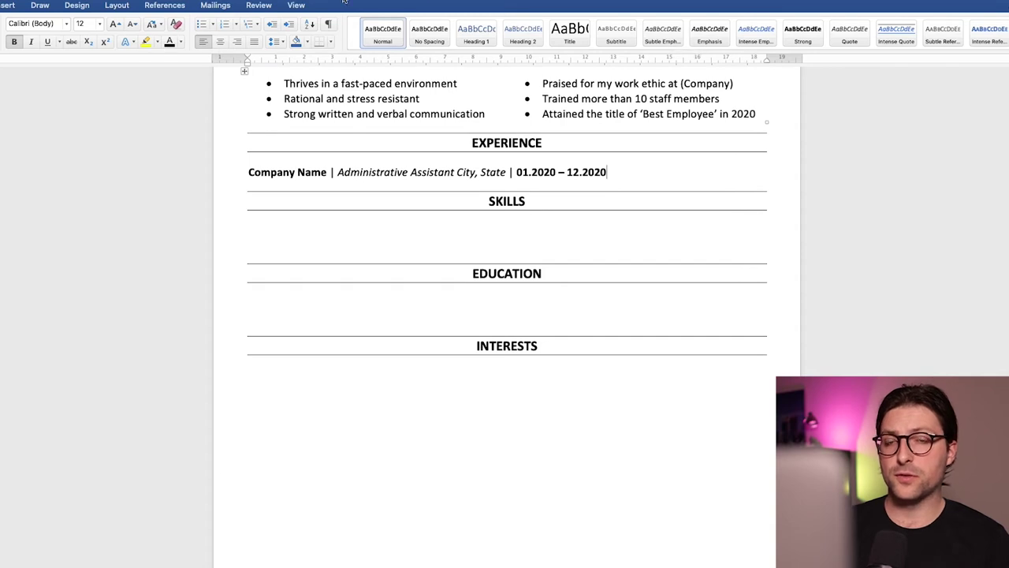
Shift "City, State | 01.2020 – 12.2020" toward the right margin using a tab stop at about 13 cm.
{"action": "left_click", "coordinate": [298, 5]}
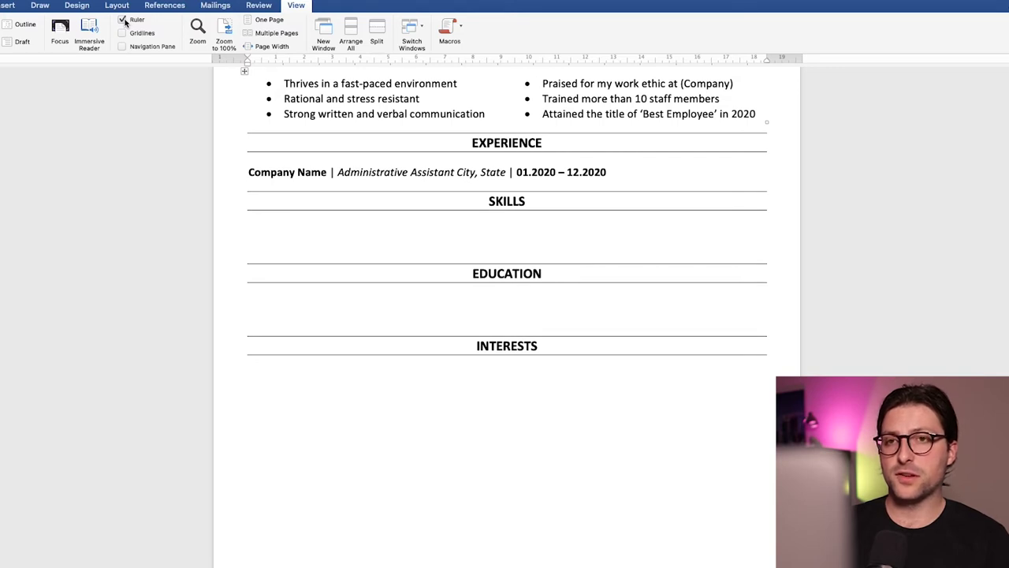
{"action": "left_click", "coordinate": [455, 172]}
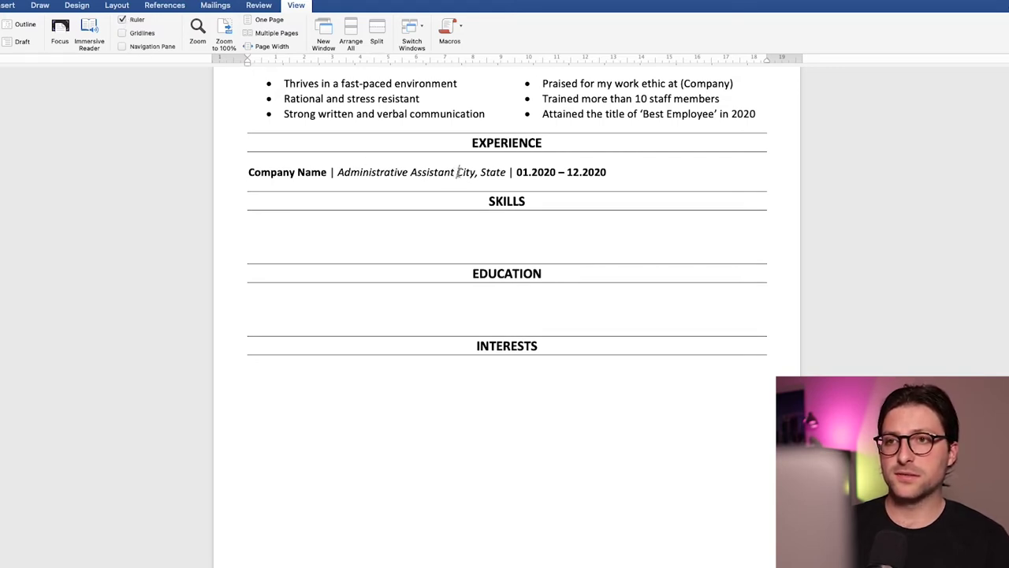
{"action": "left_click", "coordinate": [578, 59]}
{"action": "left_click_drag", "start_coordinate": [578, 62], "coordinate": [614, 61]}
Start a bulleted list below the experience line with "Maintained and nurtured long-term relationships with approximately 100 clients in the [Industry]".
{"action": "left_click", "coordinate": [761, 180]}
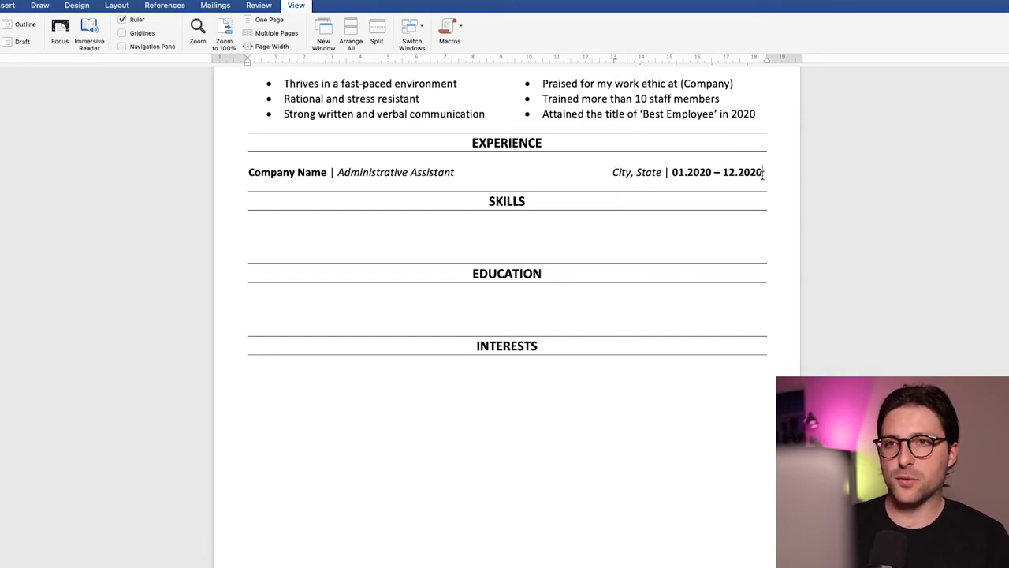
{"action": "key", "text": "Return"}
{"action": "type", "text": "* Maintained and nurtured long-term relationships with approximately 100 clients in the [Industry]"}
Add a second bullet: "Handled 50+ calls daily and covered all areas of administrative responsibilities in a 3-person team".
{"action": "key", "text": "Return"}
{"action": "type", "text": "Handled 50+ calls daily and covered all areas of administrative responsibilities in a 3-person team"}
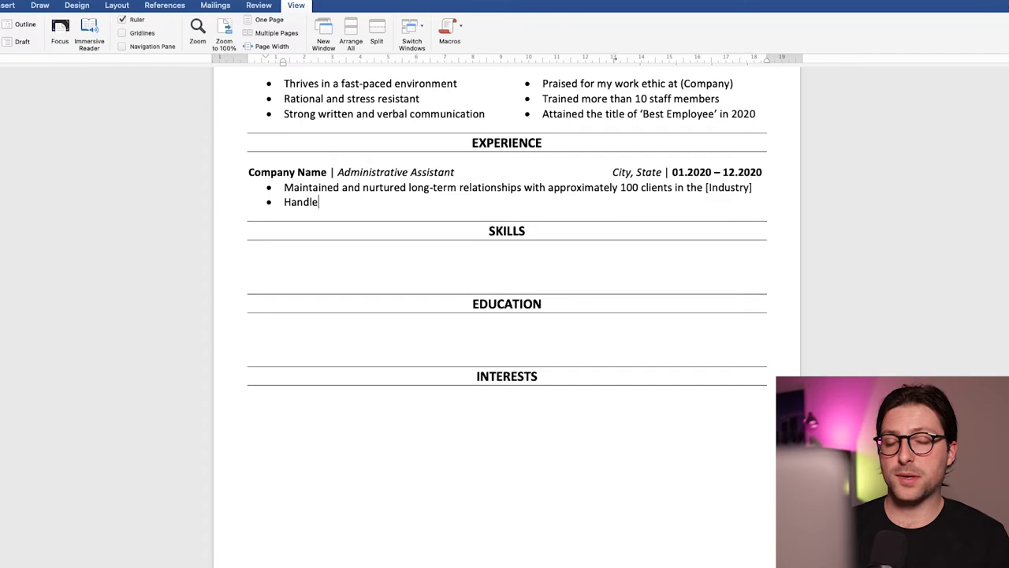
Add a third bullet: "Received 92% client satisfaction rating, which contributed to a 15% decrease in cancellations".
{"action": "key", "text": "Return"}
{"action": "type", "text": "Received 92% client satisfaction rating, which contributed to a 15% decrease in cancellations"}
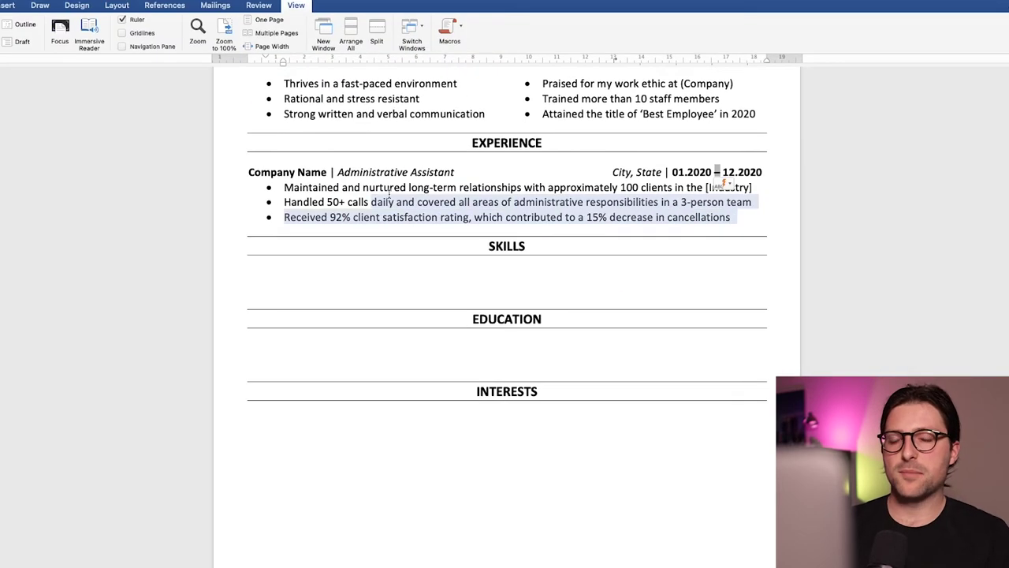
Duplicate the whole experience entry with its three bullets below the first one, separated by a blank line.
{"action": "key", "text": "Return"}
{"action": "key", "text": "BackSpace"}
{"action": "type", "text": "Company Name | Administrative Assistant\tCity, State | 01.2020 – 12.2020 Maintained and nurtured long-term relationships with approximately 100 clients in the [Industry] Handled 50+ calls daily and covered all areas of administrative responsibilities in a 3-person team Received 92% client satisfaction rating, which contributed to a 15% decrease in cancellations"}
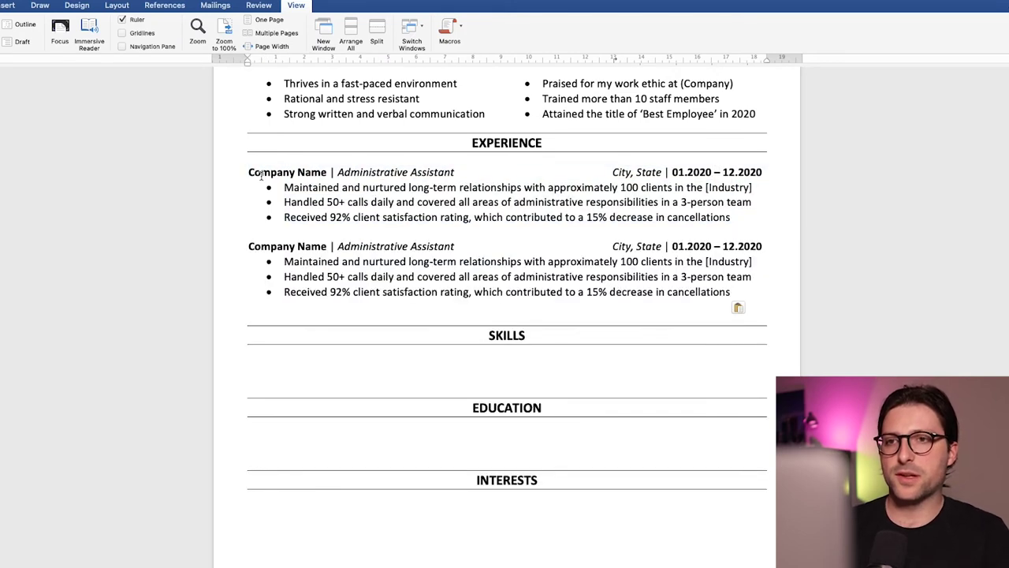
Close up the blank line above the SKILLS heading, centre the heading again, and delete one blank line below it.
{"action": "key", "text": "shift+super+Left"}
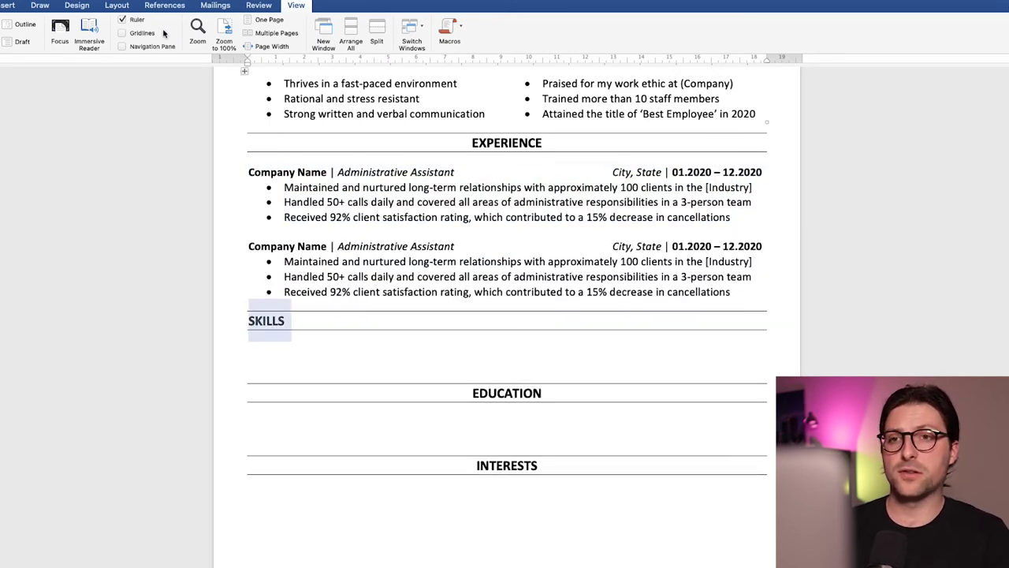
{"action": "left_click", "coordinate": [2, 4]}
{"action": "left_click", "coordinate": [220, 41]}
{"action": "left_click", "coordinate": [258, 347]}
{"action": "key", "text": "Delete"}
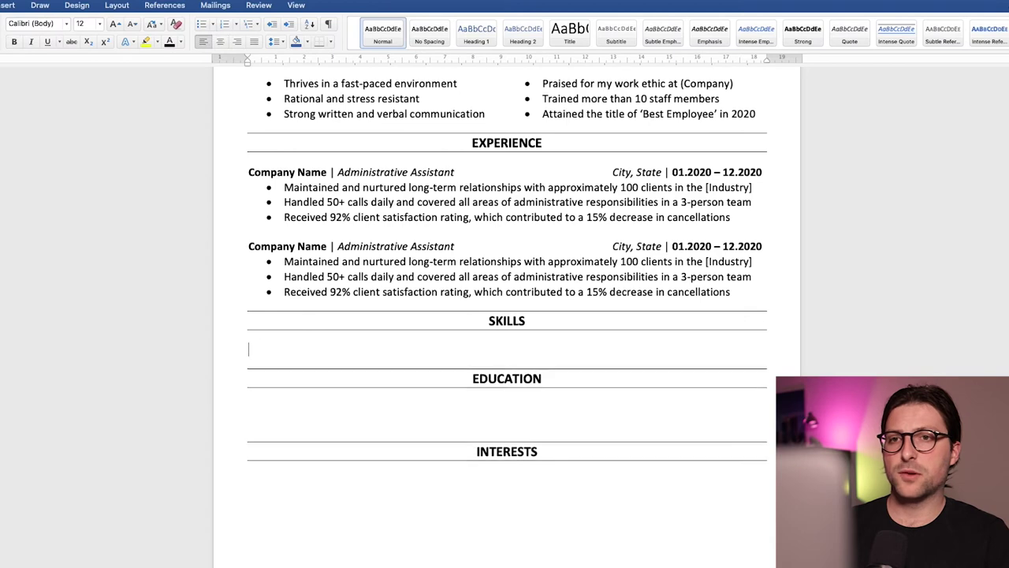
{"action": "scroll", "coordinate": [505, 315], "scroll_direction": "down", "scroll_amount": 3}
{"action": "scroll", "coordinate": [505, 315], "scroll_direction": "down", "scroll_amount": 2}
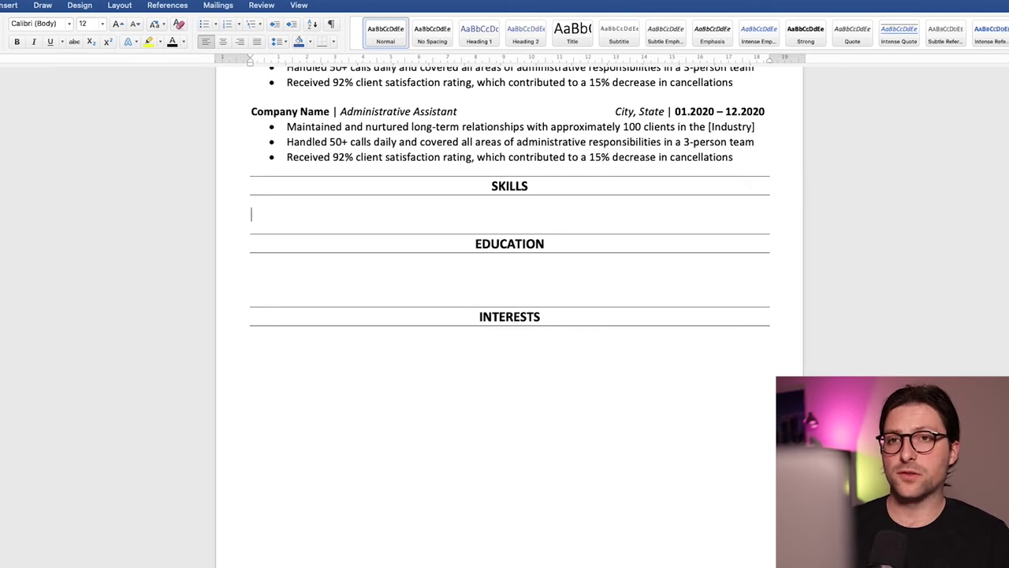
Insert a table with three columns and one row below the SKILLS heading.
{"action": "left_click", "coordinate": [16, 5]}
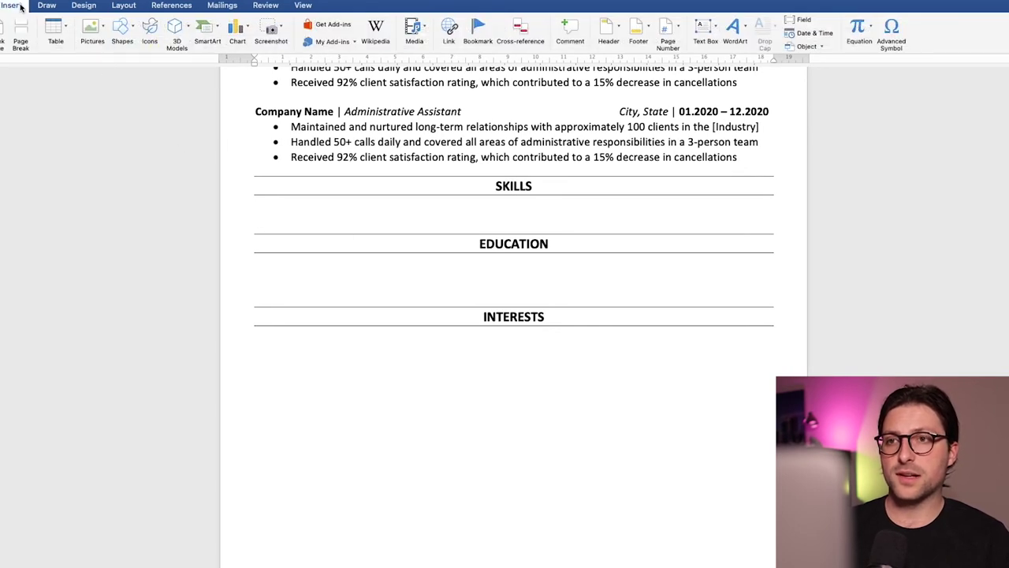
{"action": "left_click", "coordinate": [66, 28]}
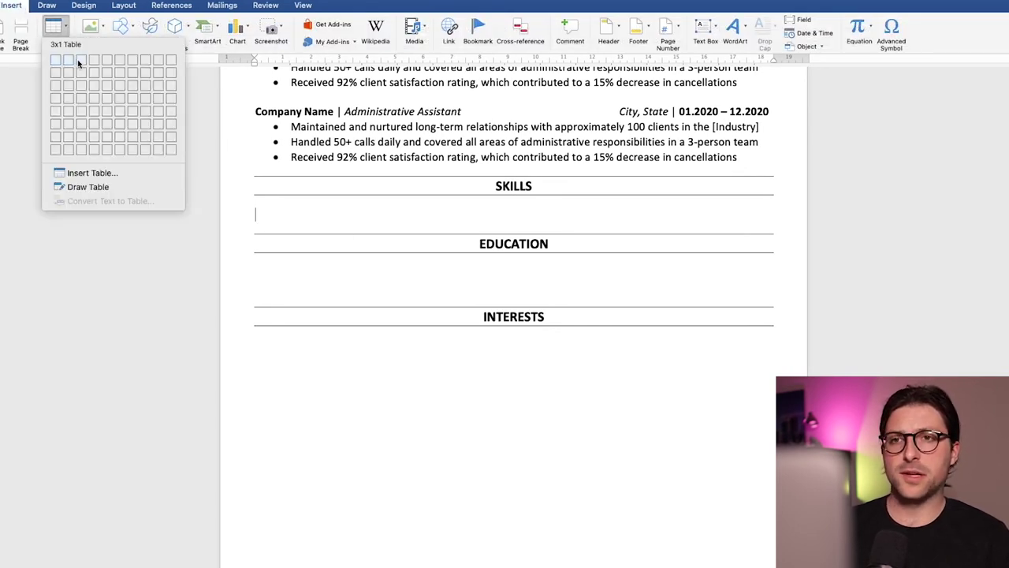
{"action": "left_click", "coordinate": [77, 62]}
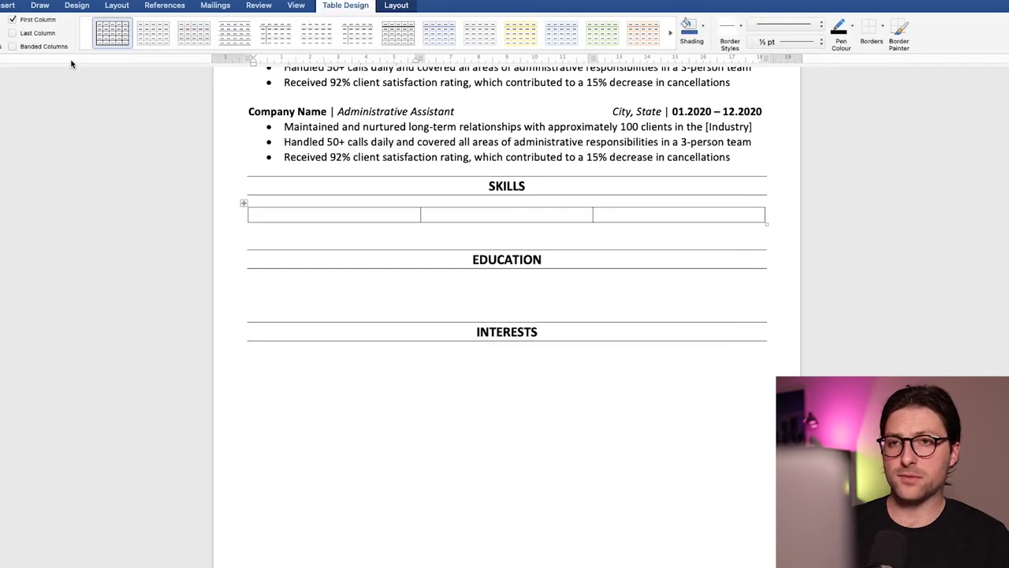
Remove the left and right default cell margins of the skills table.
{"action": "left_click", "coordinate": [394, 8]}
{"action": "left_click", "coordinate": [646, 31]}
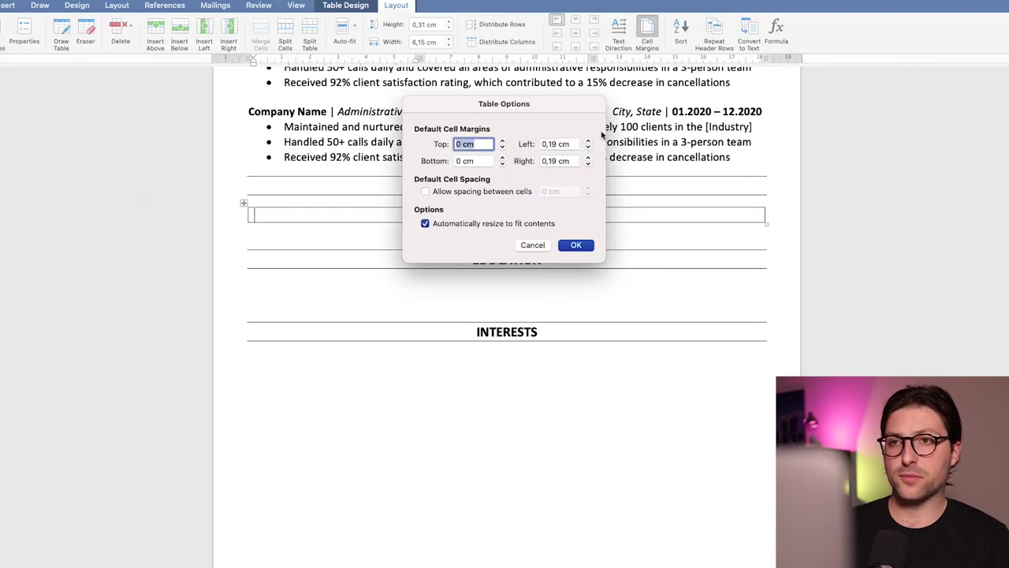
{"action": "left_click", "coordinate": [590, 148]}
{"action": "left_click", "coordinate": [590, 147]}
{"action": "left_click", "coordinate": [589, 164]}
{"action": "left_click", "coordinate": [590, 164]}
{"action": "left_click", "coordinate": [584, 246]}
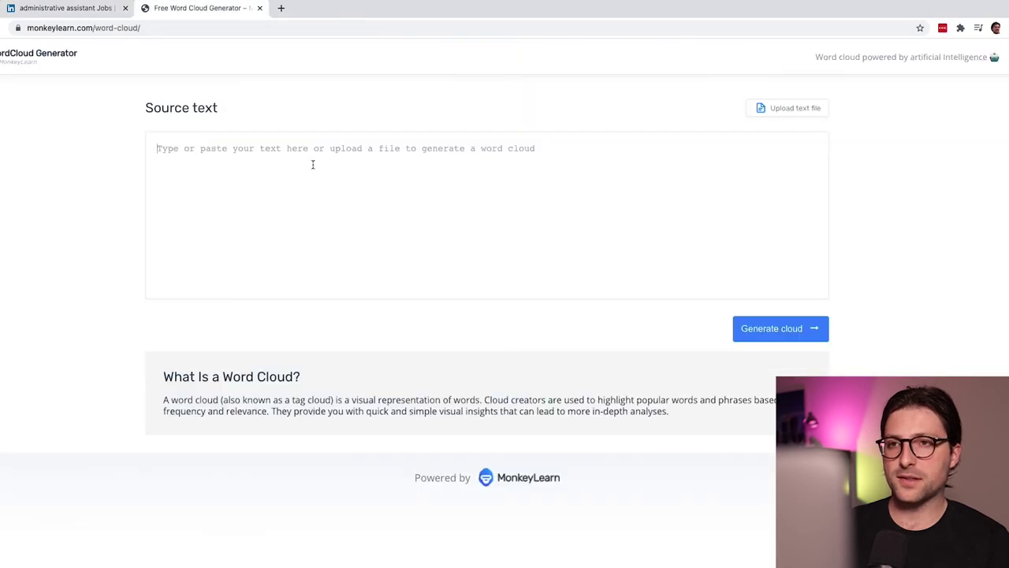
Switch to the MonkeyLearn WordCloud Generator in the browser, paste the copied job description as source text, and generate the word cloud.
{"action": "key", "text": "ctrl+v"}
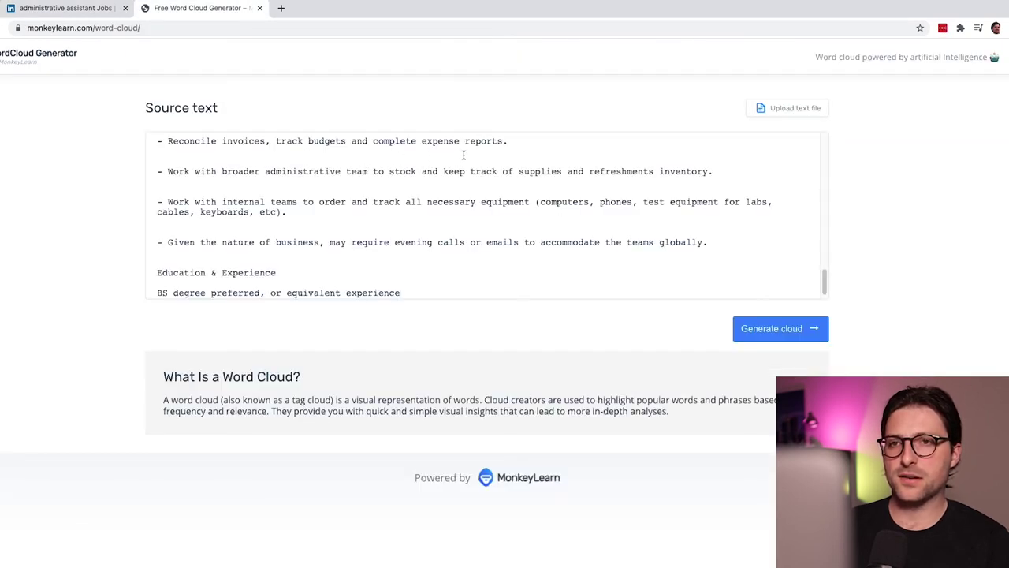
{"action": "left_click", "coordinate": [792, 335]}
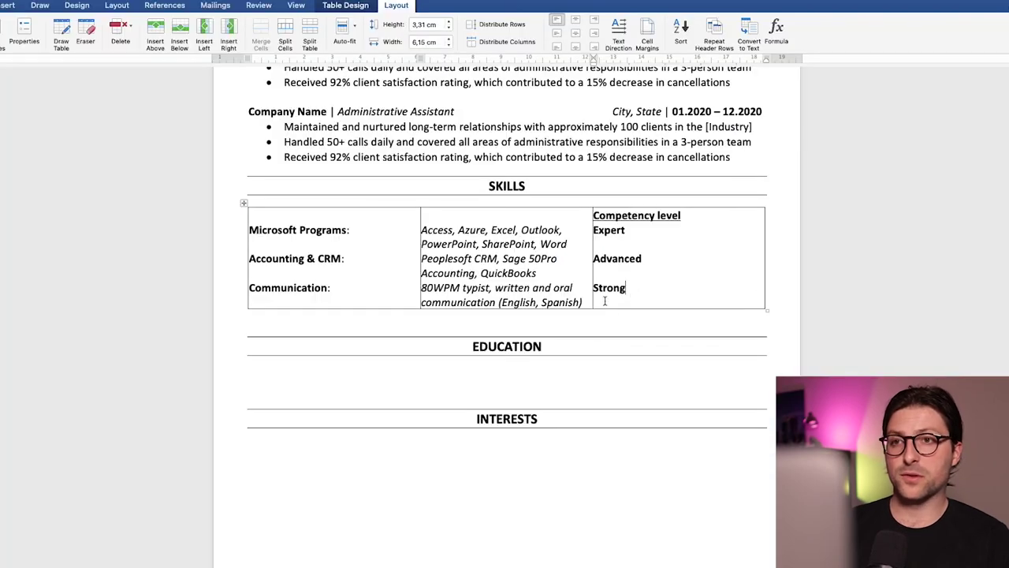
In the skills table, centre the italic skill descriptions in the middle column and right-align the competency levels in the third column.
{"action": "left_click_drag", "start_coordinate": [583, 304], "coordinate": [419, 225]}
{"action": "left_click", "coordinate": [220, 41]}
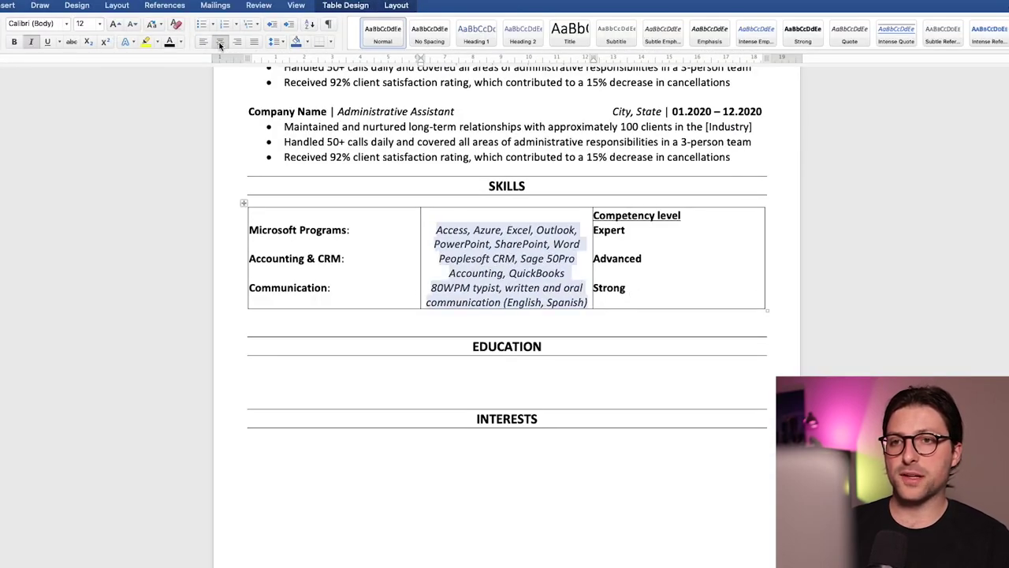
{"action": "left_click_drag", "start_coordinate": [649, 285], "coordinate": [593, 214]}
{"action": "left_click", "coordinate": [237, 41]}
Remove all borders from the skills table.
{"action": "left_click_drag", "start_coordinate": [756, 296], "coordinate": [245, 203]}
{"action": "left_click", "coordinate": [330, 42]}
{"action": "left_click", "coordinate": [354, 112]}
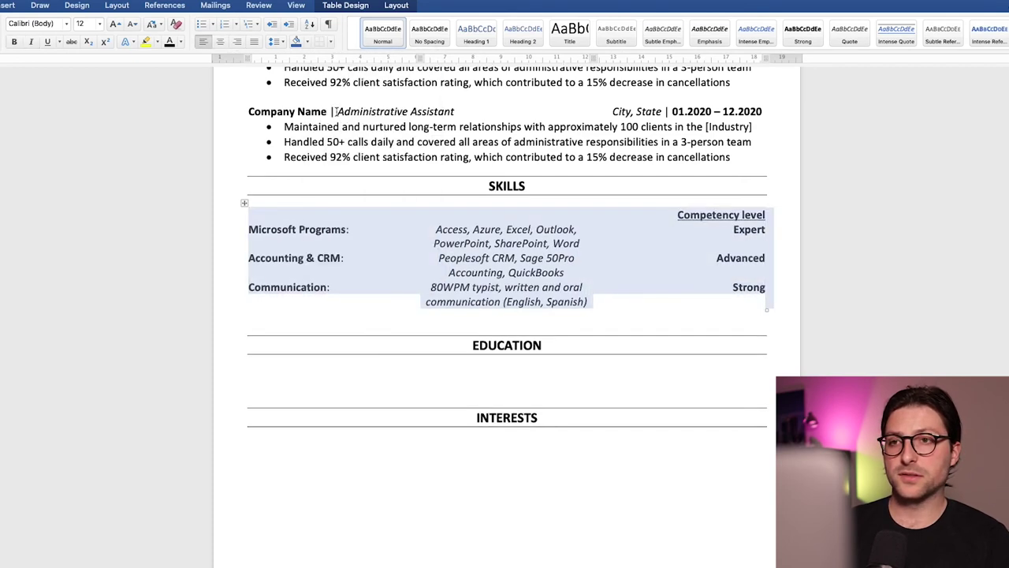
Delete the extra blank line below the skills table and one blank line under the EDUCATION heading.
{"action": "left_click", "coordinate": [471, 315]}
{"action": "key", "text": "Delete"}
{"action": "left_click", "coordinate": [277, 365]}
{"action": "key", "text": "BackSpace"}
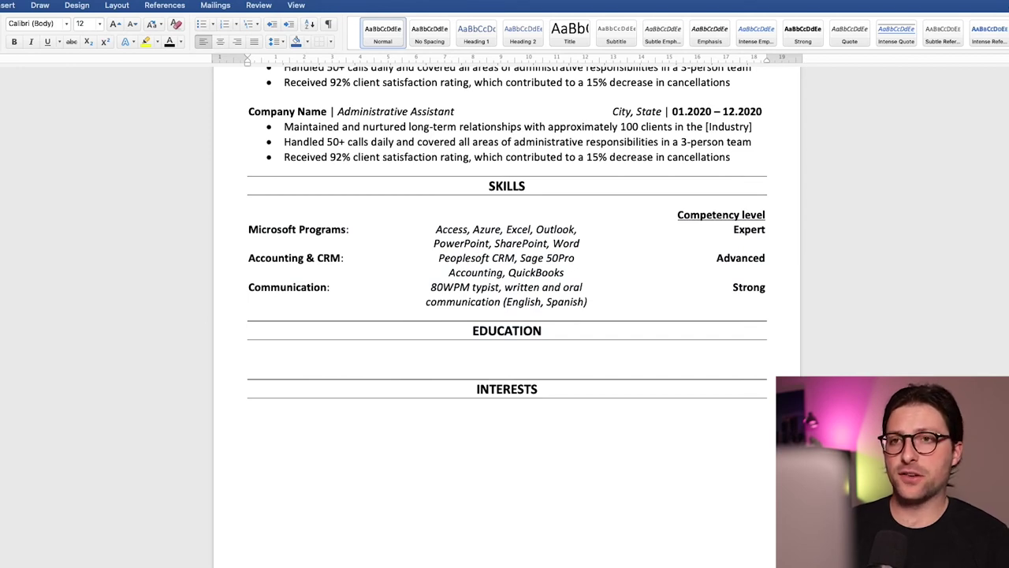
Under EDUCATION, enter "University Name" in bold, a plain "|" separator, and "Bachelor of Business Administration" in italics.
{"action": "key", "text": "super+b"}
{"action": "type", "text": "University Name"}
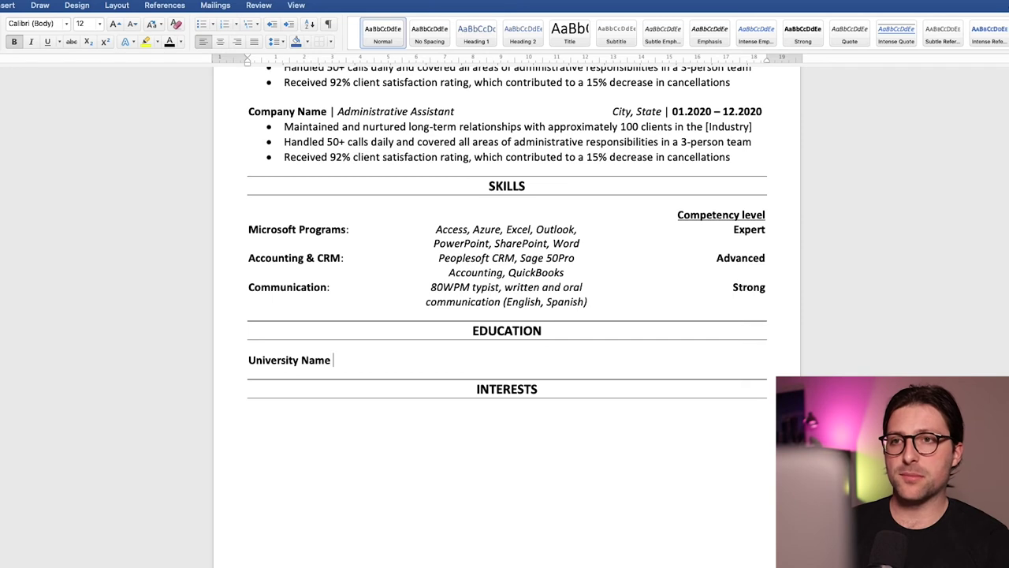
{"action": "key", "text": "super+b"}
{"action": "type", "text": "| /"}
{"action": "key", "text": "super+i"}
{"action": "type", "text": "Bachel"}
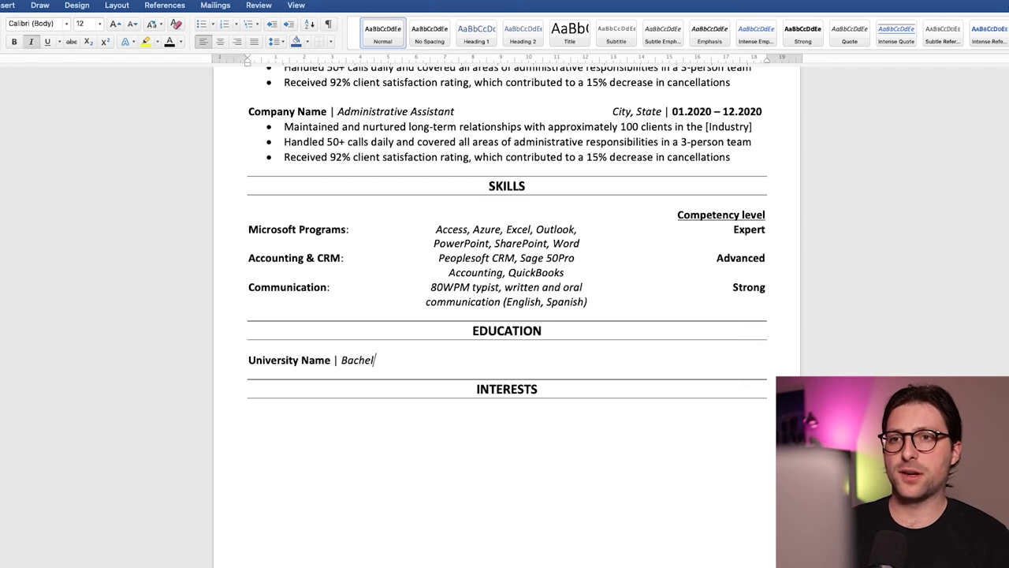
{"action": "type", "text": "or of Business Administration"}
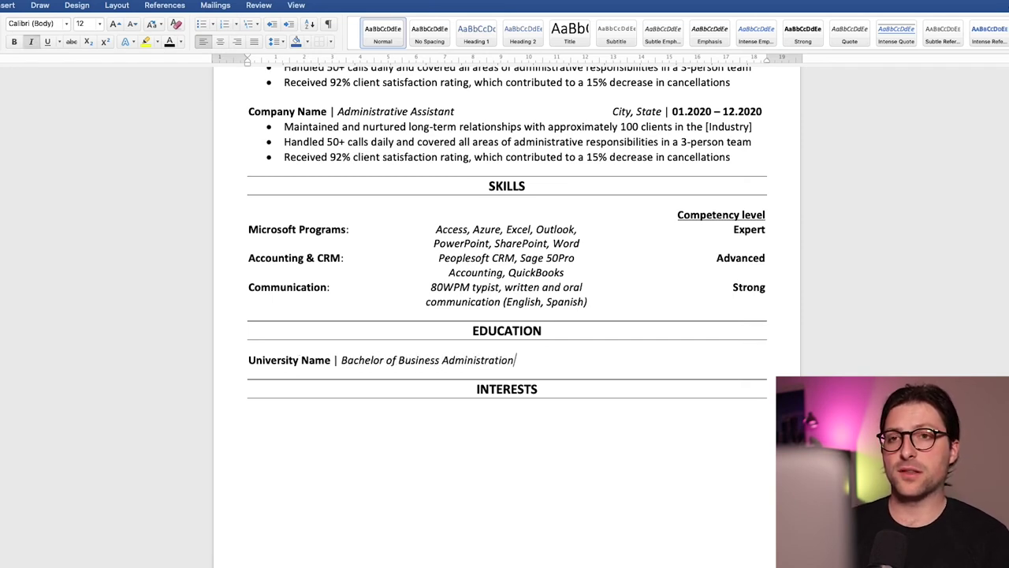
Continue the education line with "City State," in italics, a "|" separator, and "01.2020 - Present" with the dates in bold.
{"action": "type", "text": " City State,"}
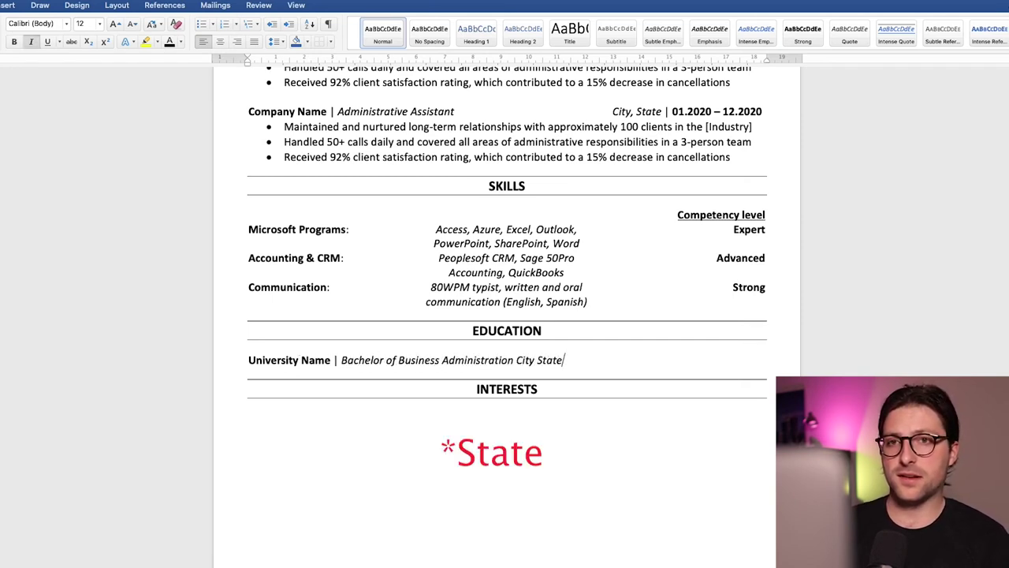
{"action": "key", "text": "super+i"}
{"action": "key", "text": "super+b"}
{"action": "type", "text": "| 01.2020 - Present"}
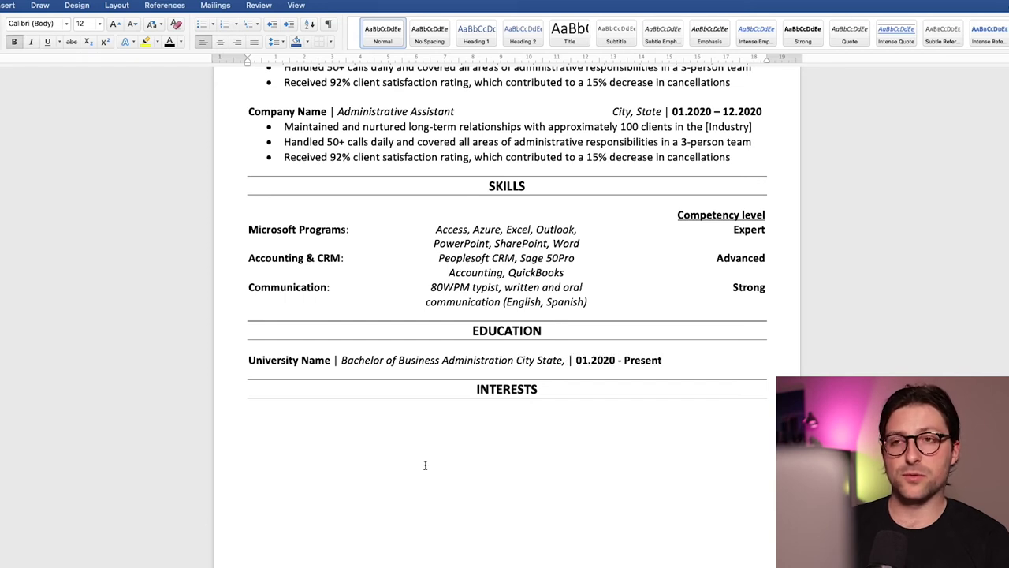
Insert a tab before "City State," and set a tab stop at about 13 cm to move the location and dates across the line.
{"action": "left_click", "coordinate": [516, 360]}
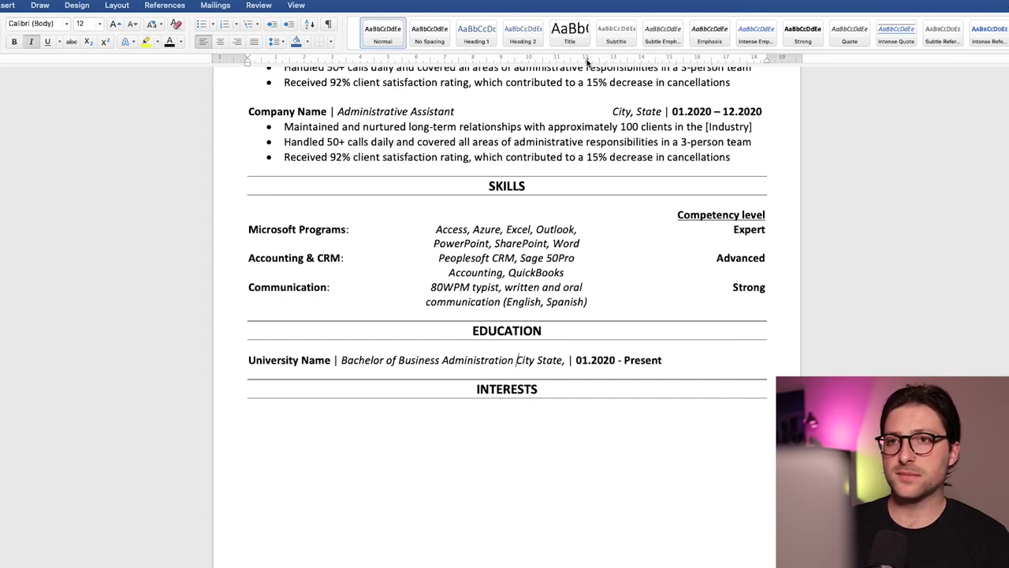
{"action": "key", "text": "Tab"}
{"action": "left_click_drag", "start_coordinate": [603, 59], "coordinate": [618, 63]}
Add two bullets below the university line: "Cumulative GPA: 3.50/4.00" with GPA in bold, and "President of Student Council".
{"action": "key", "text": "Return"}
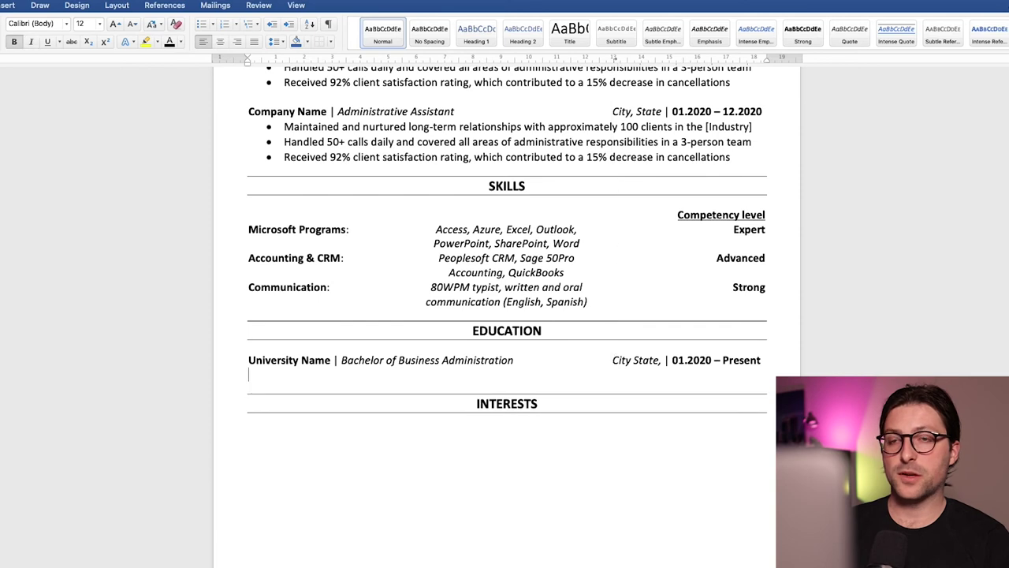
{"action": "key", "text": "super+shift+l"}
{"action": "type", "text": "Cumulative"}
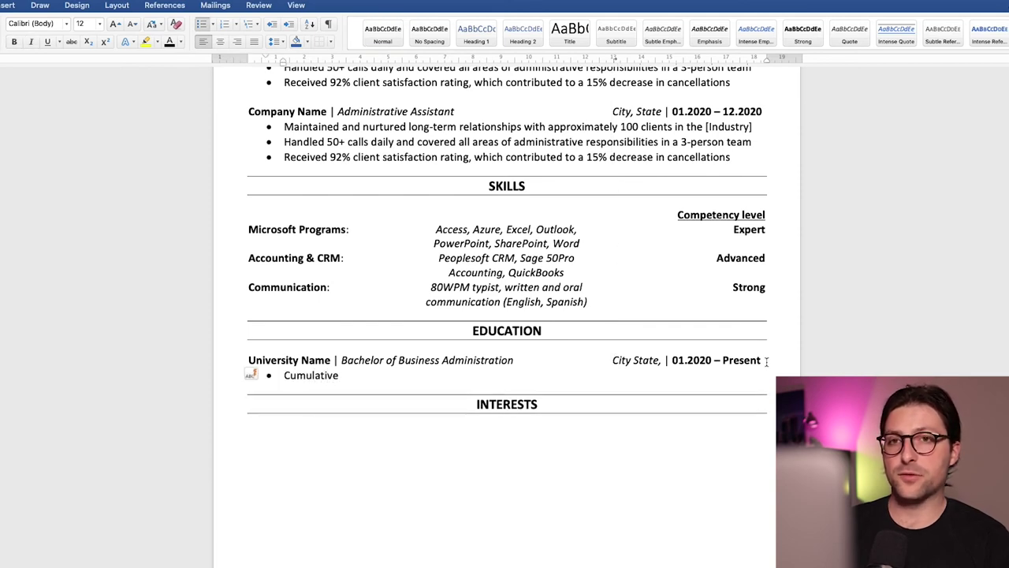
{"action": "key", "text": "super+b"}
{"action": "type", "text": "GPA"}
{"action": "key", "text": "super+b"}
{"action": "type", "text": ": 3.50/4.00"}
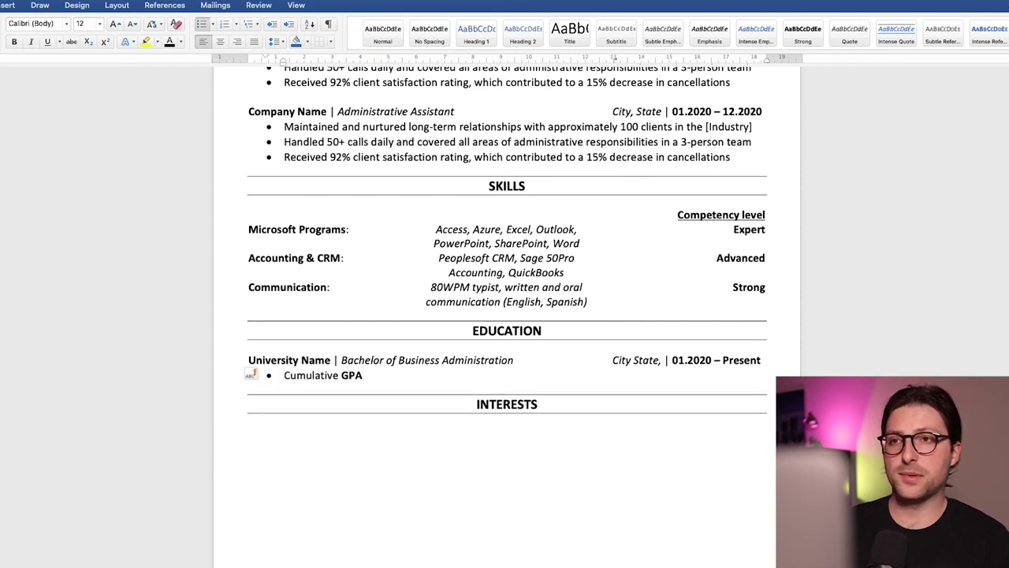
{"action": "key", "text": "Return"}
{"action": "type", "text": "President of Student Council"}
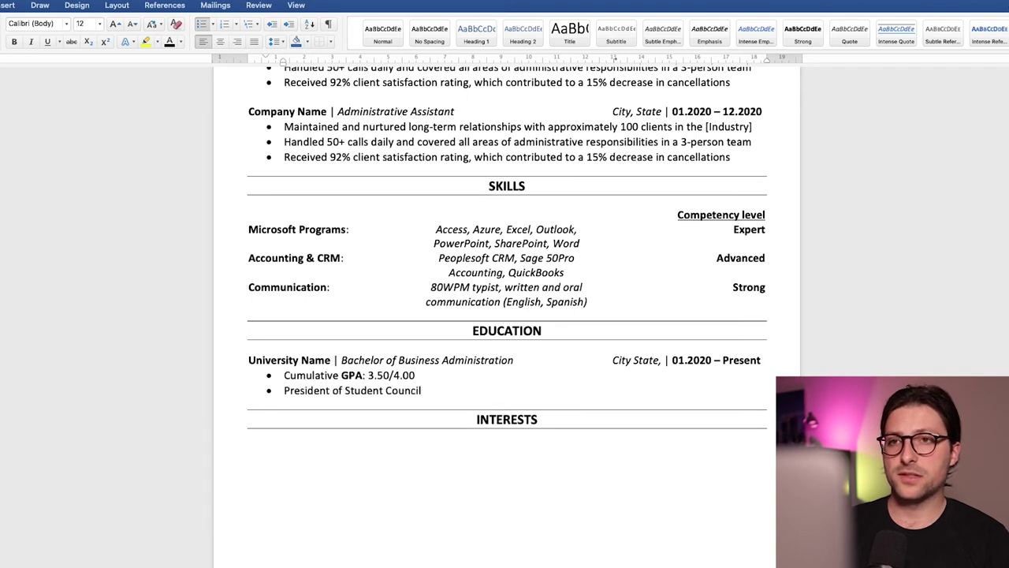
Add the bold subheading "Additional Courses" below the education bullets, separated by a blank line.
{"action": "key", "text": "Return"}
{"action": "key", "text": "super+shift+n"}
{"action": "type", "text": "Additional Courses"}
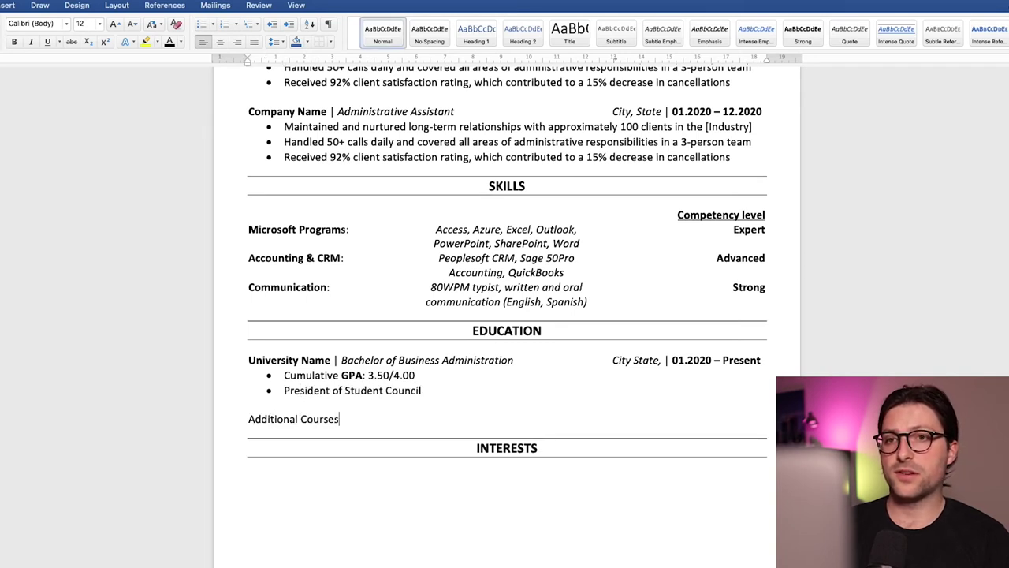
{"action": "key", "text": "alt+shift+Left"}
{"action": "key", "text": "alt+shift+Left"}
{"action": "key", "text": "super+b"}
{"action": "key", "text": "Right"}
Add a bullet under Additional Courses: "Relevant Coursework: business-oriented computer applications & resource management".
{"action": "key", "text": "Return"}
{"action": "key", "text": "super+shift+l"}
{"action": "type", "text": "Relevant Coursework: business-oriented computer applications & resource management"}
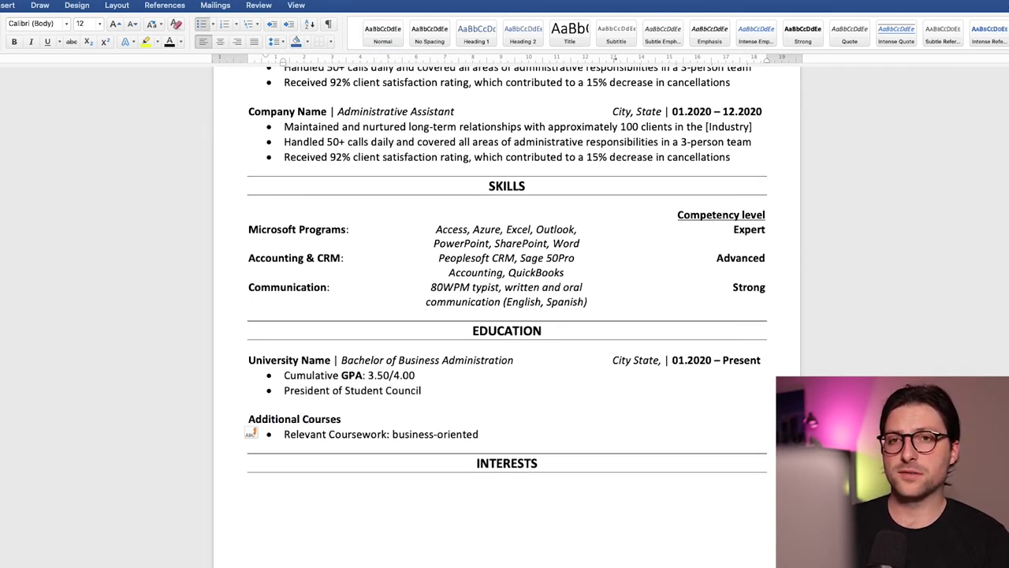
Insert a table with three columns and one row below the INTERESTS heading.
{"action": "scroll", "coordinate": [506, 269], "scroll_direction": "down", "scroll_amount": 1}
{"action": "scroll", "coordinate": [507, 269], "scroll_direction": "down", "scroll_amount": 1}
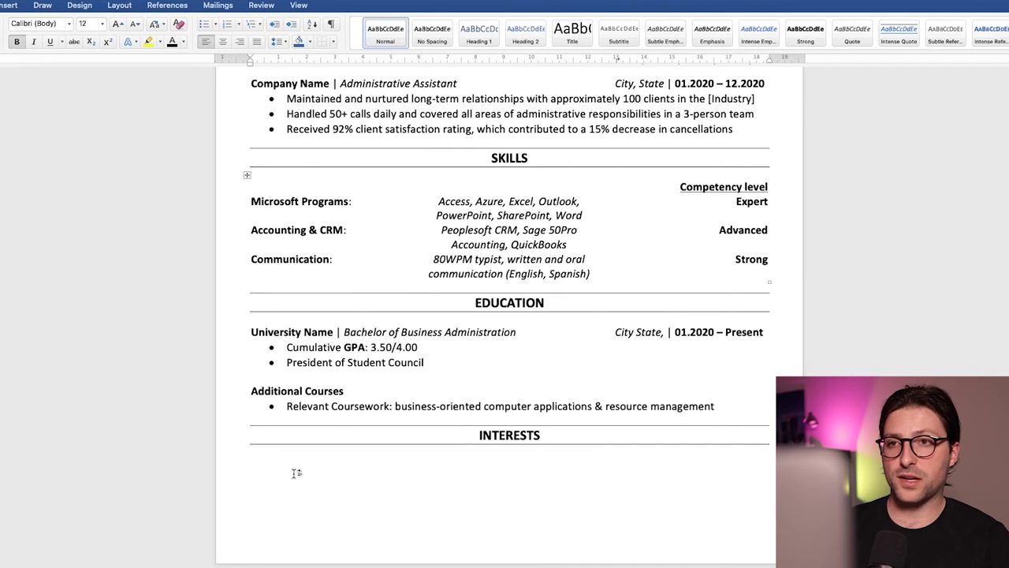
{"action": "left_click", "coordinate": [5, 6]}
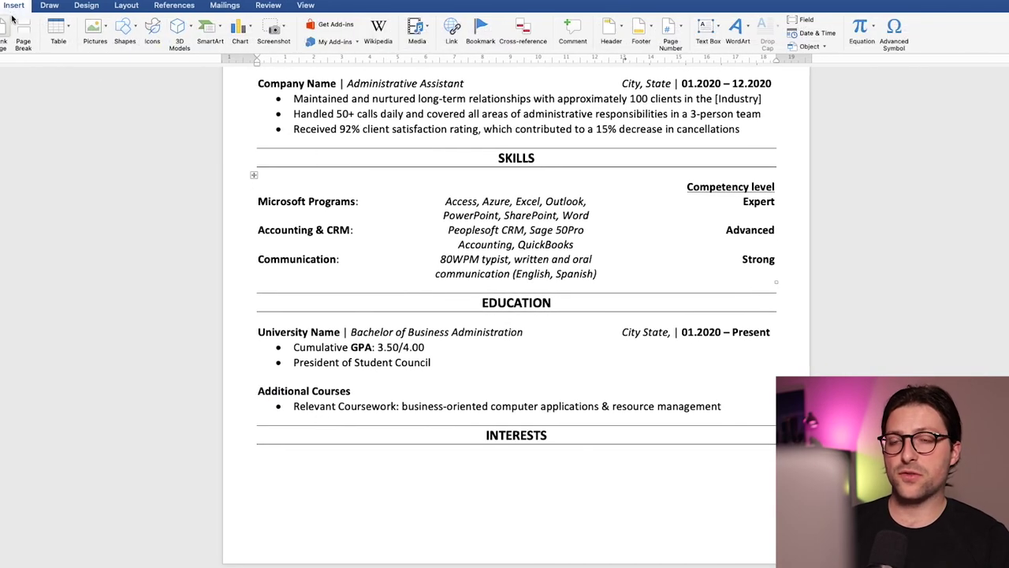
{"action": "left_click", "coordinate": [57, 32]}
{"action": "left_click", "coordinate": [82, 56]}
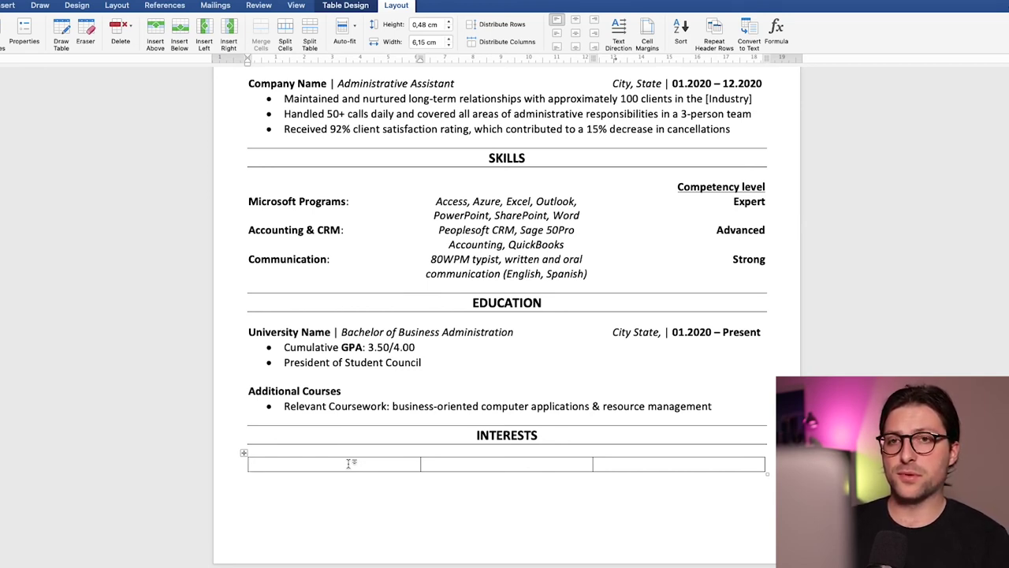
Fill the first interests cell with the heading "Traveling" and the lines "Visit a new country each year" and "This year (2021): Italy".
{"action": "type", "text": "Traveling"}
{"action": "key", "text": "Return"}
{"action": "type", "text": "Visit "}
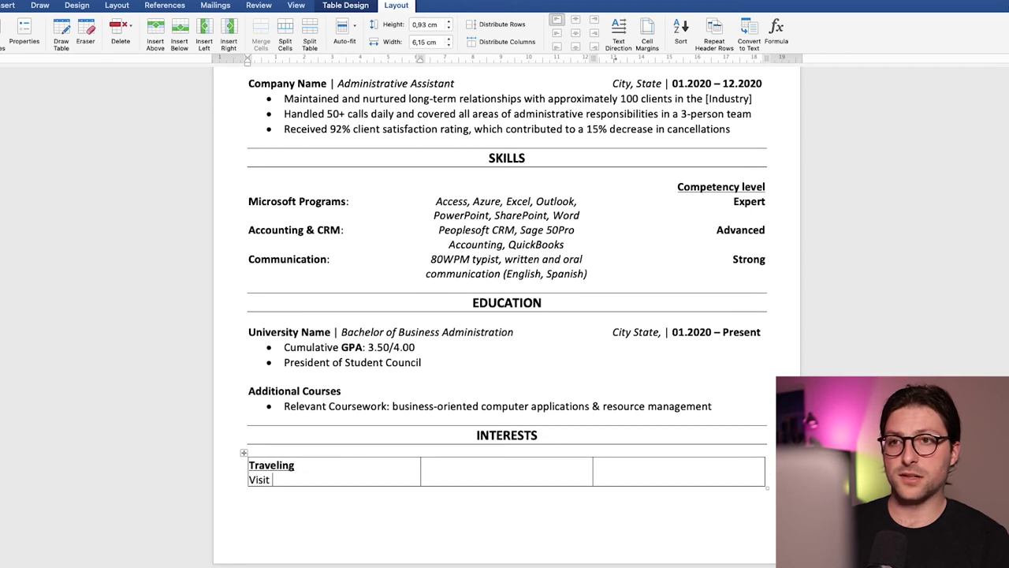
{"action": "type", "text": "a new country each year"}
{"action": "key", "text": "Return"}
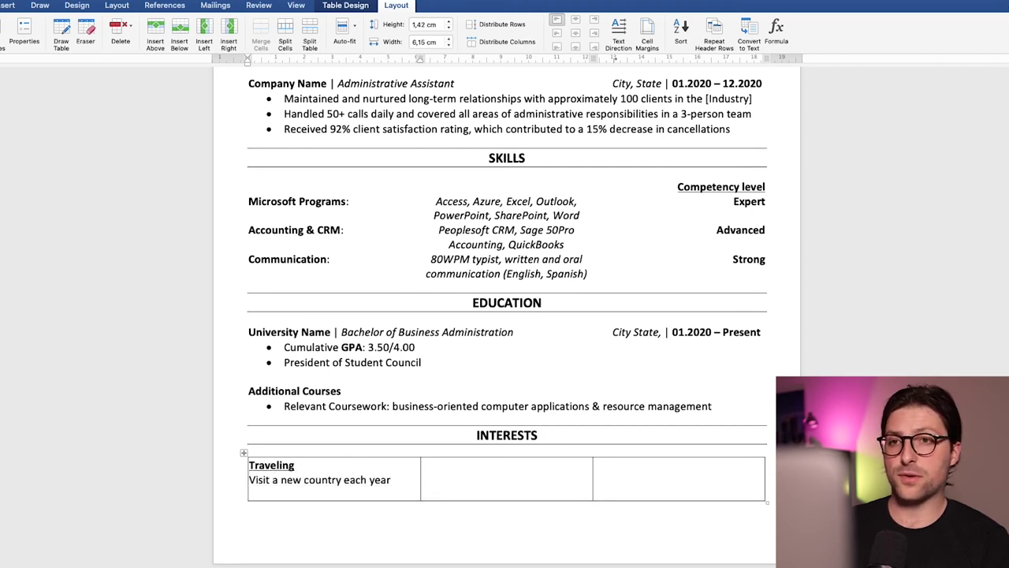
{"action": "type", "text": "This year (2021): Italy"}
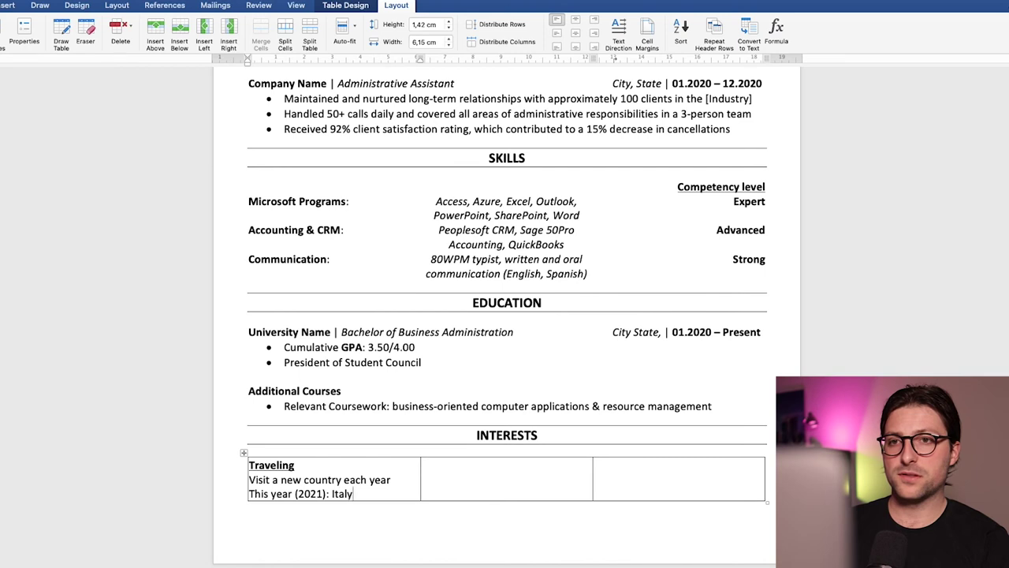
Fill the second interests cell with the heading "Yoga" and the lines "Hatha & Bikram" and "Attend weekly sessions (twice)".
{"action": "key", "text": "Tab"}
{"action": "type", "text": "Yoga"}
{"action": "key", "text": "Return"}
{"action": "type", "text": "H"}
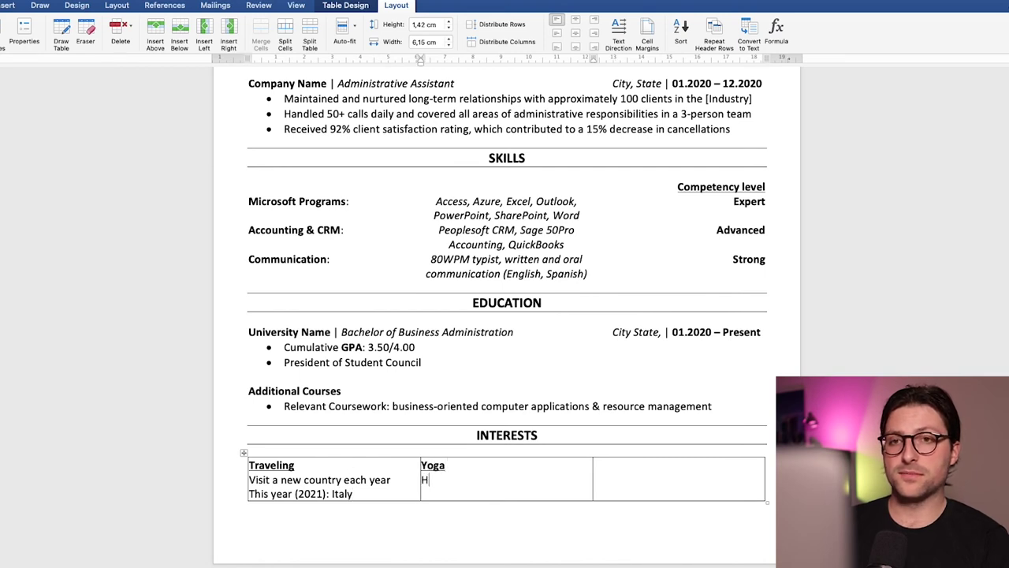
{"action": "type", "text": "atha & Bikram"}
{"action": "key", "text": "Return"}
{"action": "type", "text": "A"}
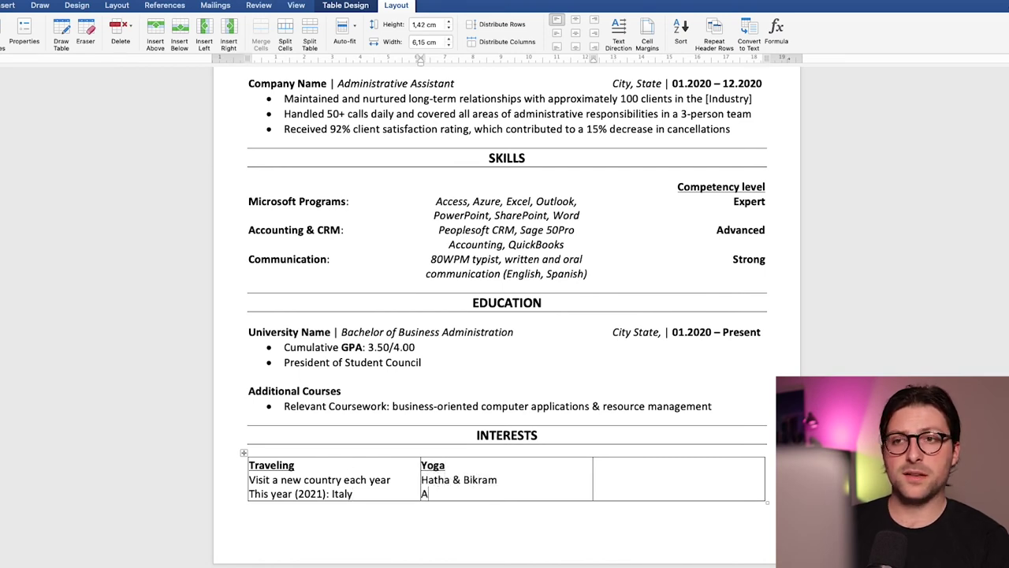
{"action": "type", "text": "ttend weekly sessions "}
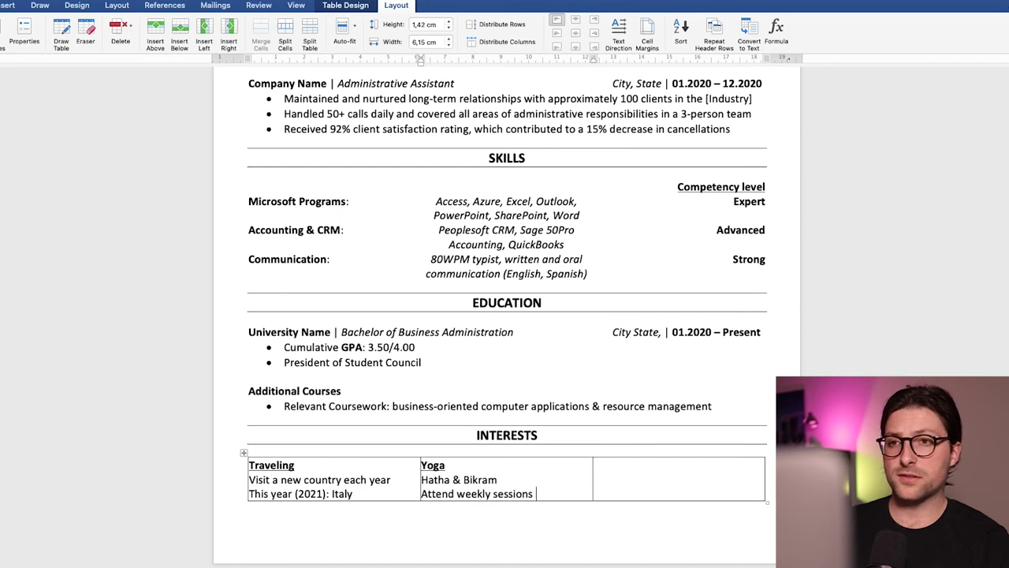
{"action": "type", "text": "(twice)"}
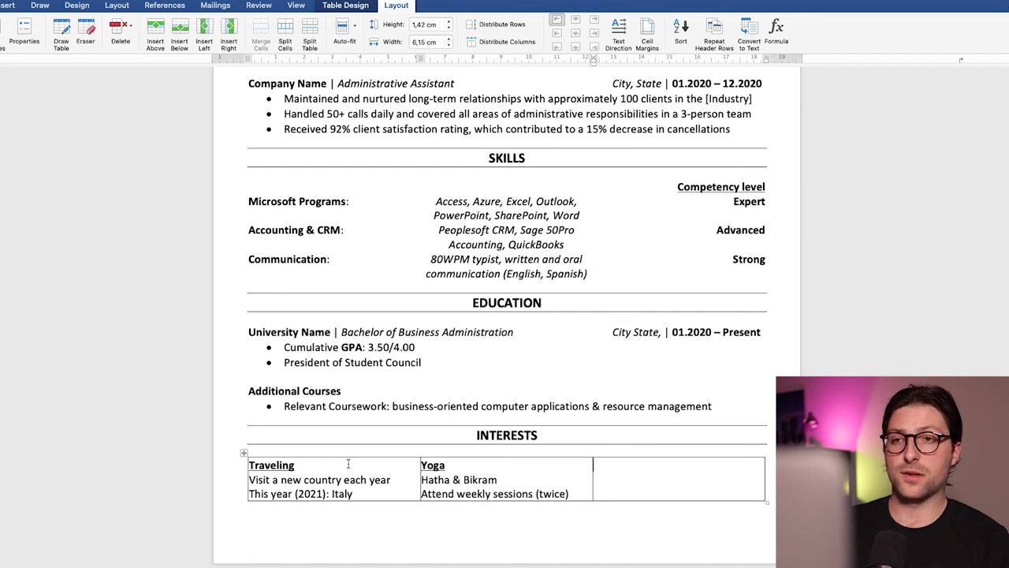
Fill the third interests cell with the heading "Watching Netflix" and the text "Binge-watched Homeland & Stranger Things".
{"action": "type", "text": "Watching Net"}
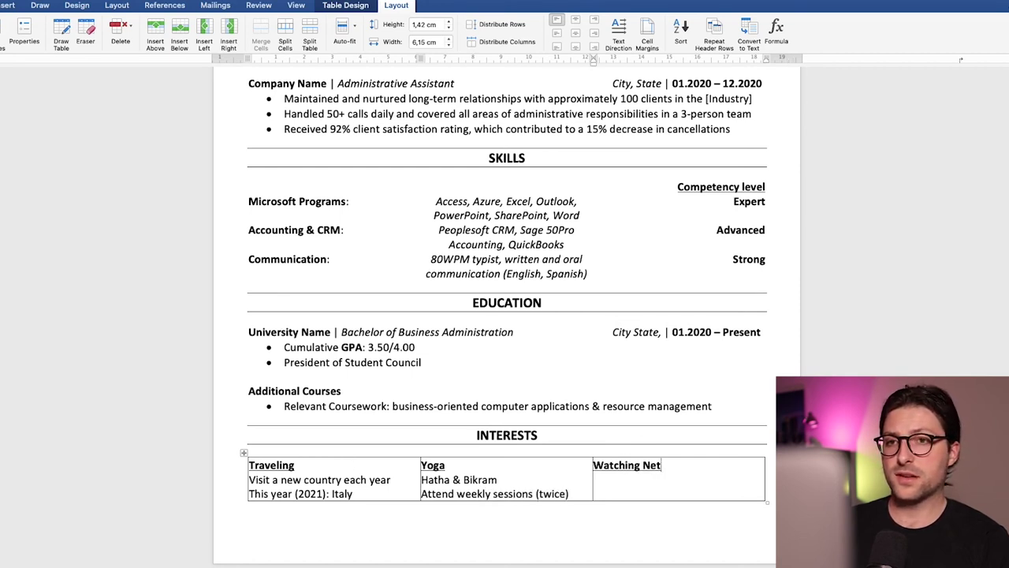
{"action": "type", "text": "flix"}
{"action": "key", "text": "Return"}
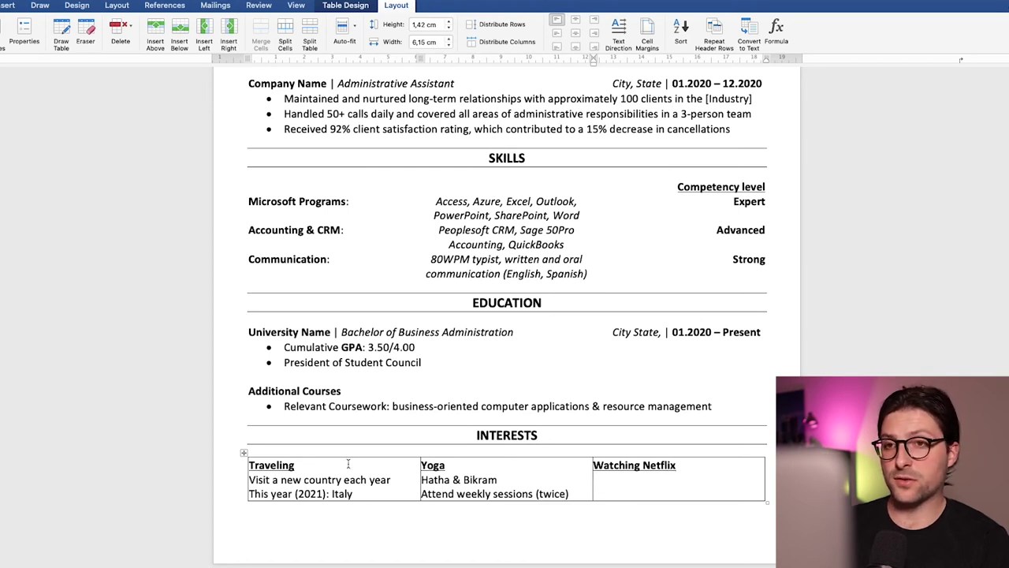
{"action": "type", "text": "Binge-watched "}
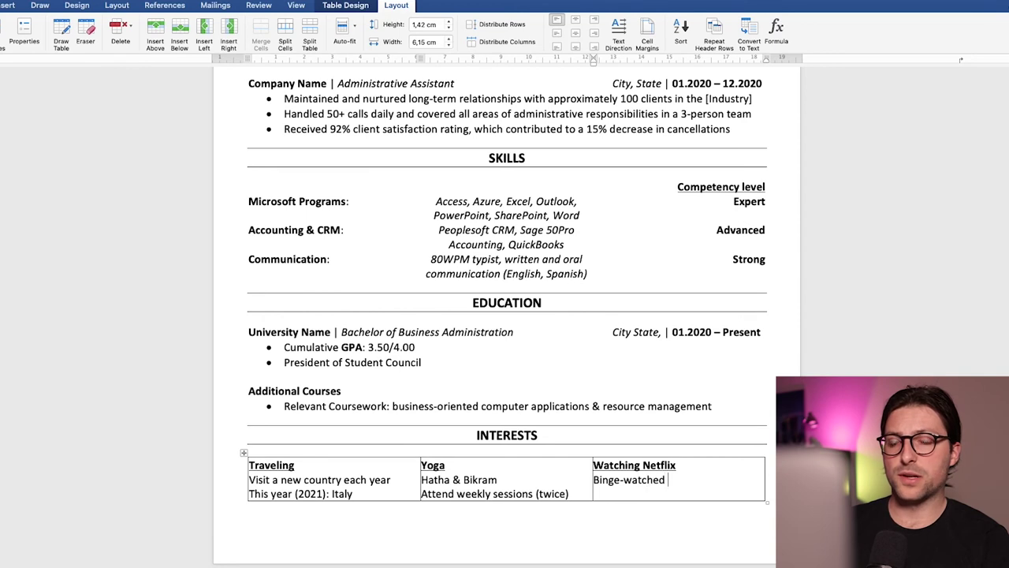
{"action": "type", "text": "Homeland & Stranger "}
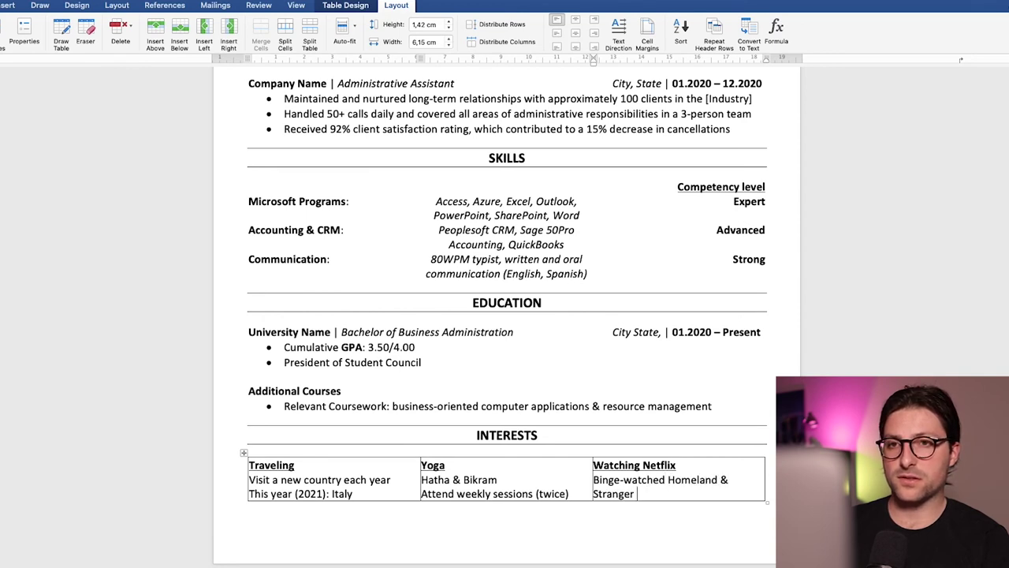
{"action": "type", "text": "Things"}
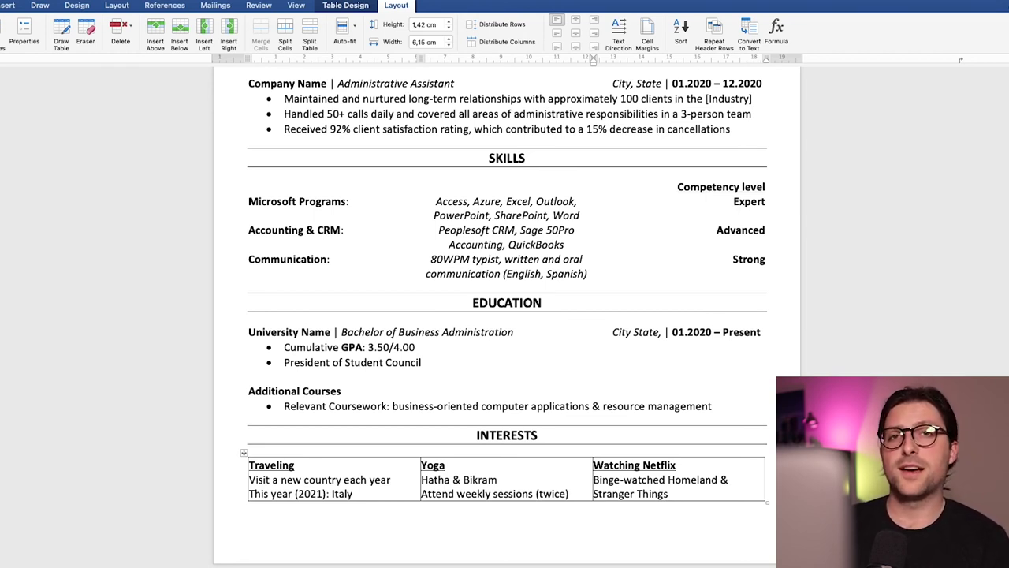
Turn on spelling checking as you type in the program's preferences and return to the résumé.
{"action": "scroll", "coordinate": [613, 525], "scroll_direction": "down", "scroll_amount": 5}
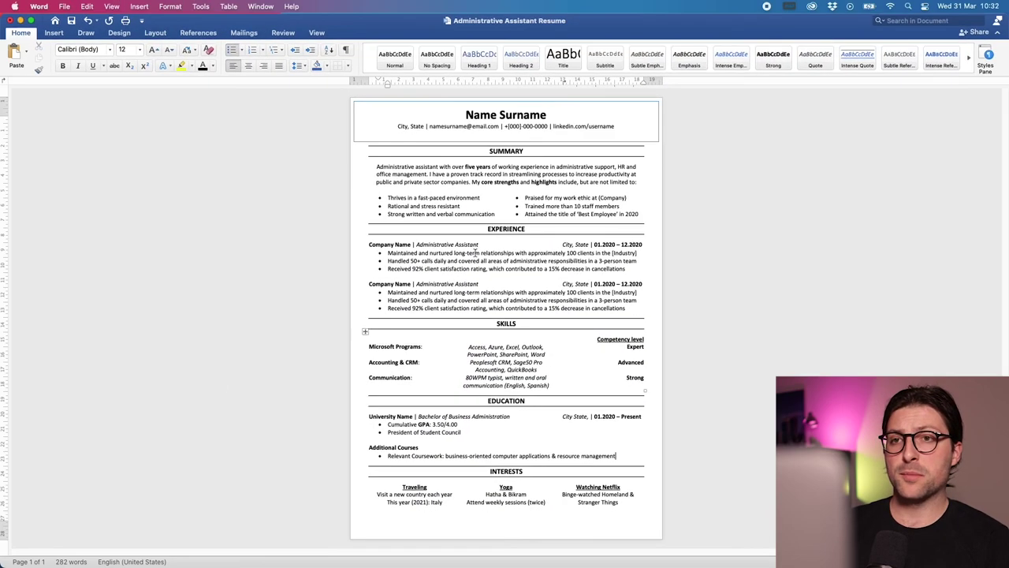
{"action": "left_click", "coordinate": [64, 5]}
{"action": "mouse_move", "coordinate": [39, 5]}
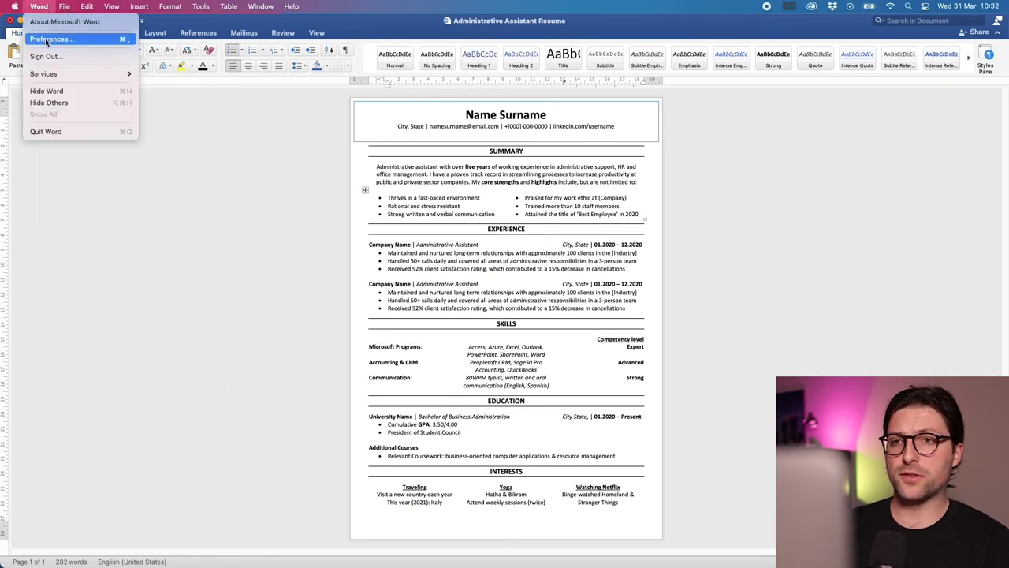
{"action": "left_click", "coordinate": [51, 38]}
{"action": "left_click", "coordinate": [544, 162]}
{"action": "left_click", "coordinate": [365, 174]}
{"action": "left_click", "coordinate": [361, 119]}
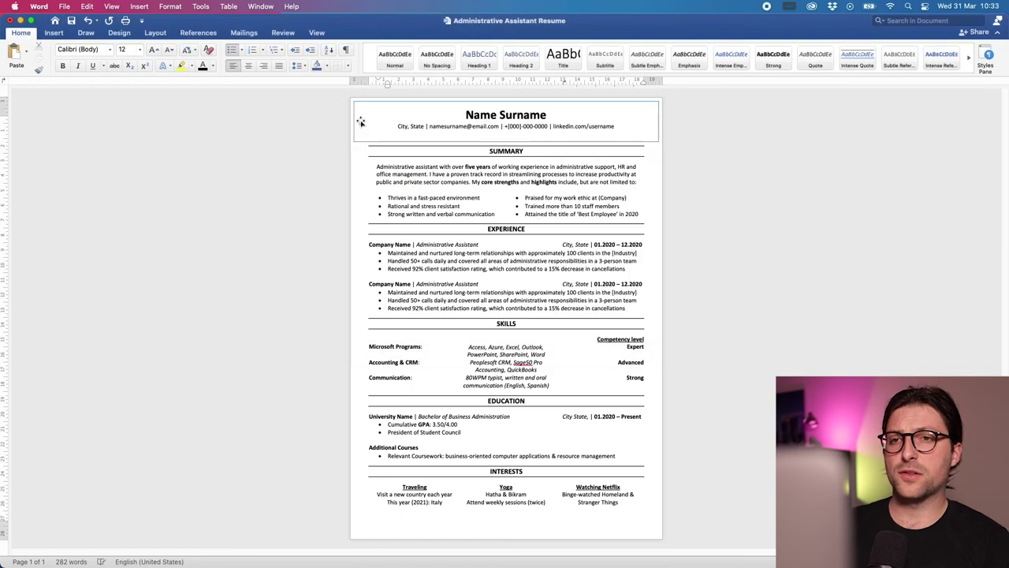
Correct the missing spaces in the skills table so the entries read "Sage 50 Pro" and "80 WPM typist".
{"action": "left_click", "coordinate": [531, 361]}
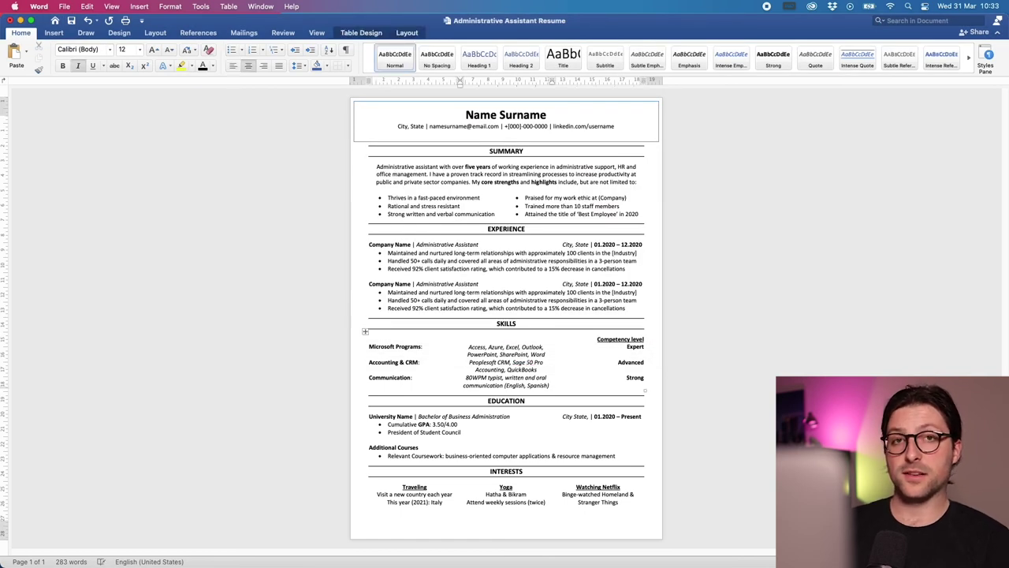
{"action": "left_click", "coordinate": [475, 377]}
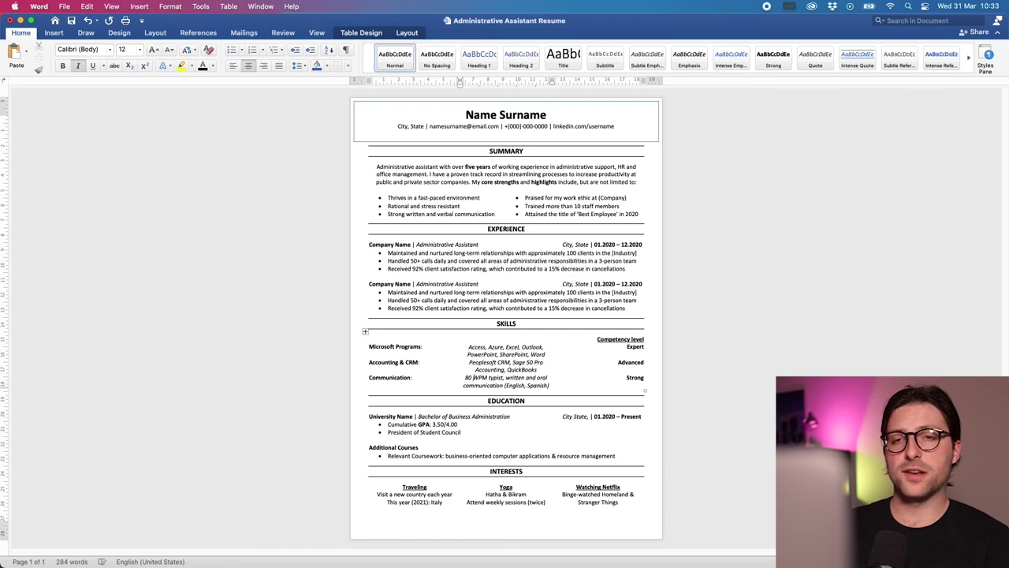
Start saving the document under a new name, entering "Name Surname Resume" as the file name.
{"action": "left_click", "coordinate": [62, 8]}
{"action": "left_click", "coordinate": [70, 97]}
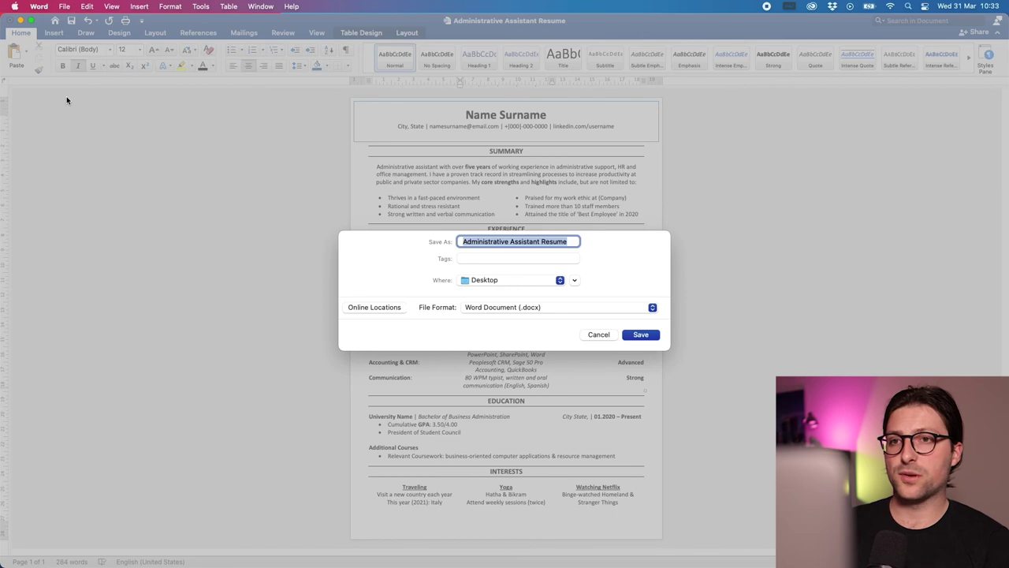
{"action": "type", "text": "Name Surname Re"}
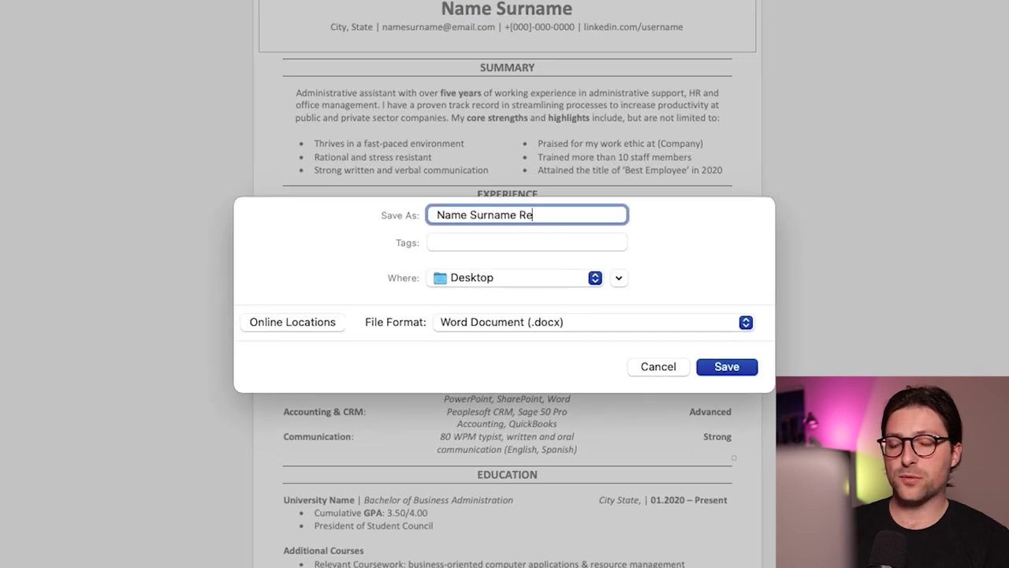
{"action": "type", "text": "sume"}
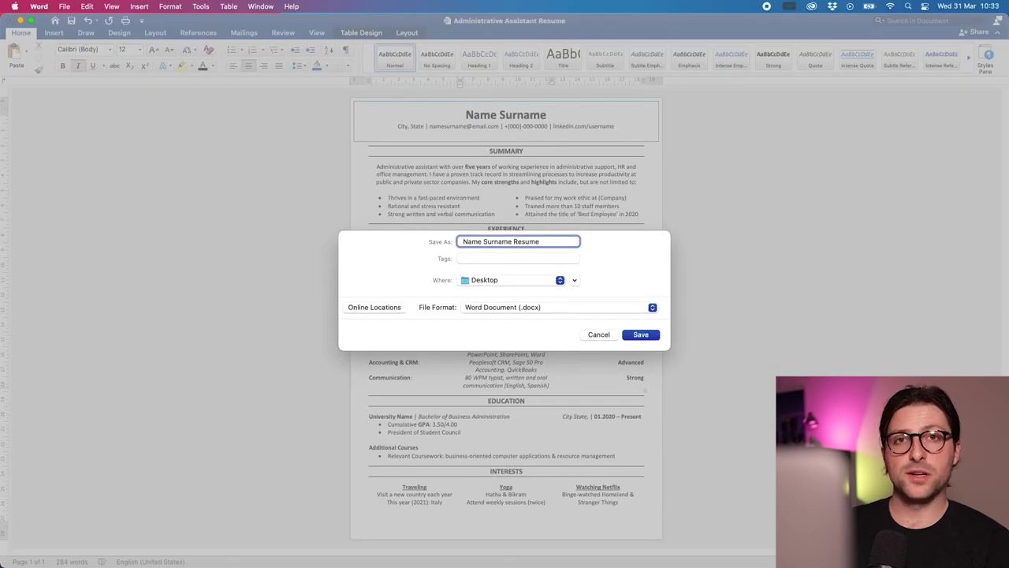